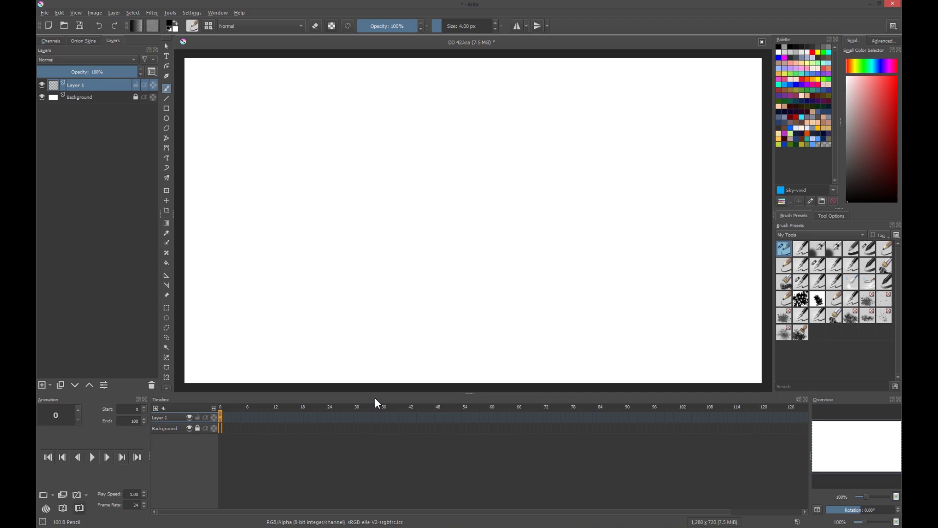
- Draw the horizon and a wedge of straight lines from the vanishing point, closed by a right vertical
{"action": "key", "text": "v"}
{"action": "left_click_drag", "start_coordinate": [185, 221], "coordinate": [755, 221]}
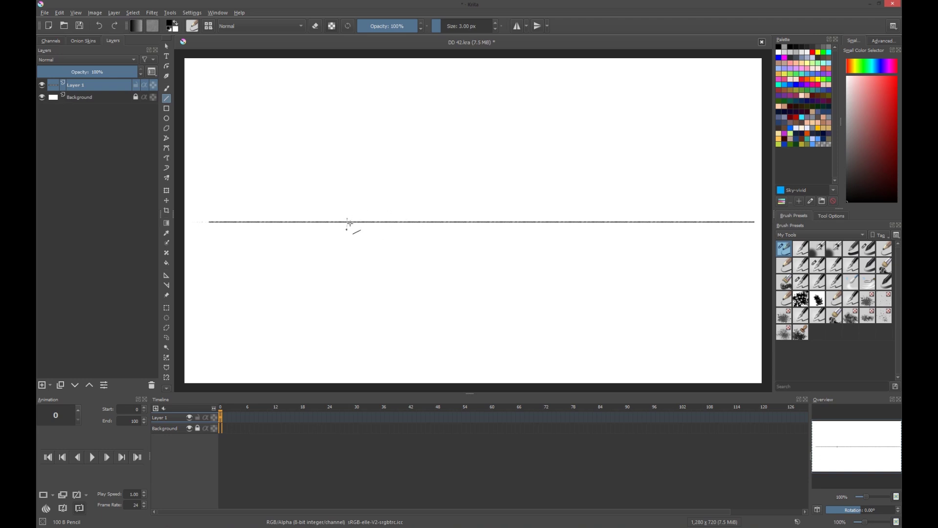
{"action": "left_click_drag", "start_coordinate": [347, 222], "coordinate": [684, 62]}
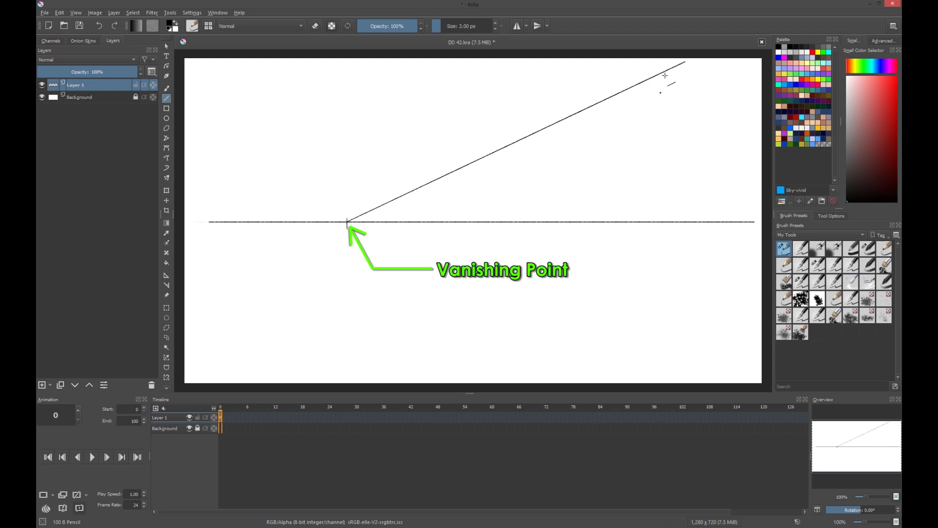
{"action": "left_click_drag", "start_coordinate": [667, 107], "coordinate": [672, 368]}
{"action": "left_click_drag", "start_coordinate": [347, 223], "coordinate": [672, 364]}
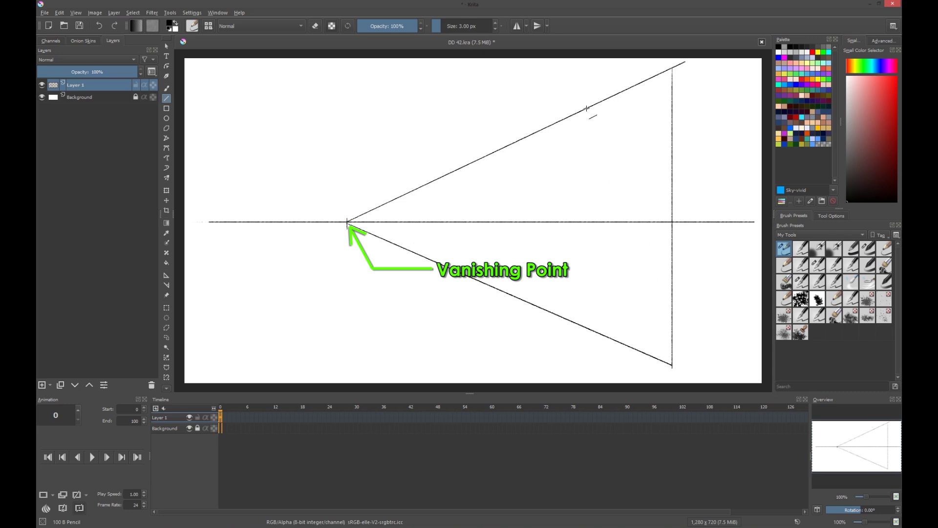
- Add a vertical contact-position guide and crossed diagonals marking the halfway point
{"action": "left_click_drag", "start_coordinate": [585, 210], "coordinate": [585, 324]}
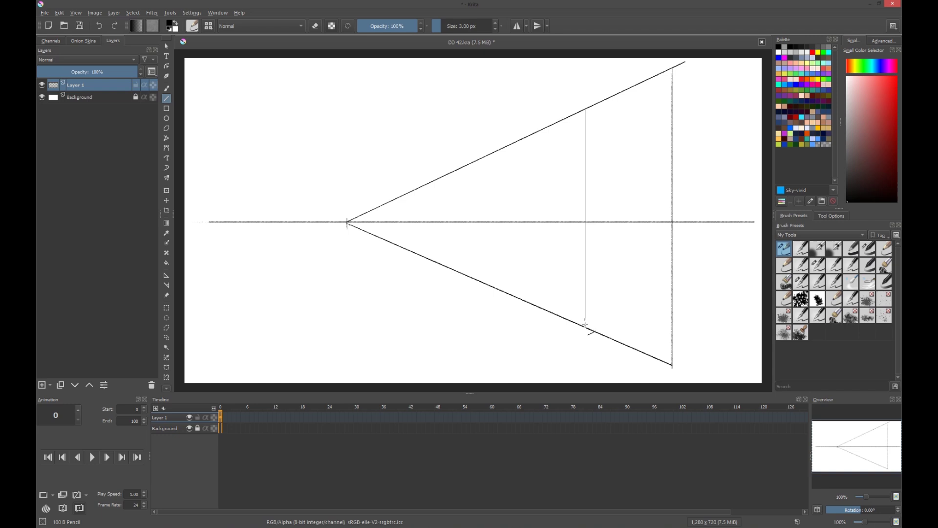
{"action": "left_click_drag", "start_coordinate": [673, 69], "coordinate": [585, 326]}
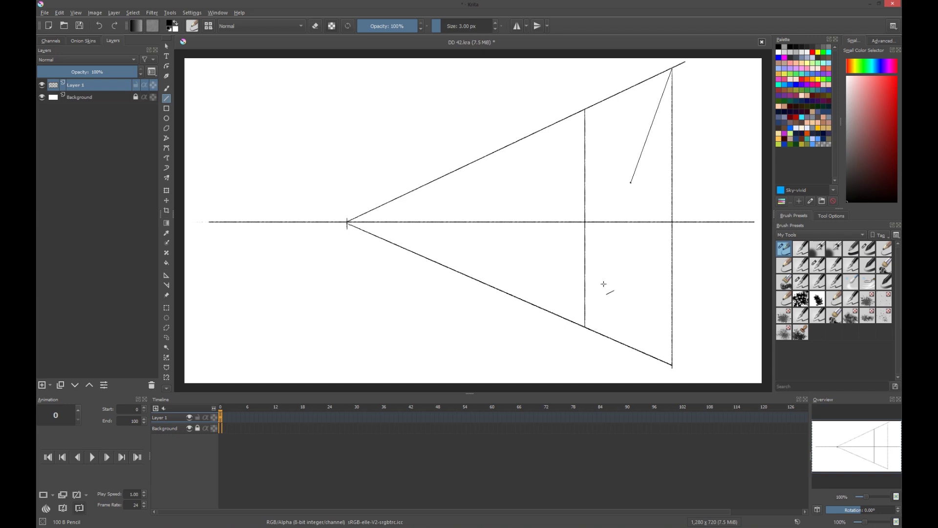
{"action": "left_click_drag", "start_coordinate": [586, 110], "coordinate": [616, 200]}
{"action": "left_click_drag", "start_coordinate": [645, 287], "coordinate": [672, 365]}
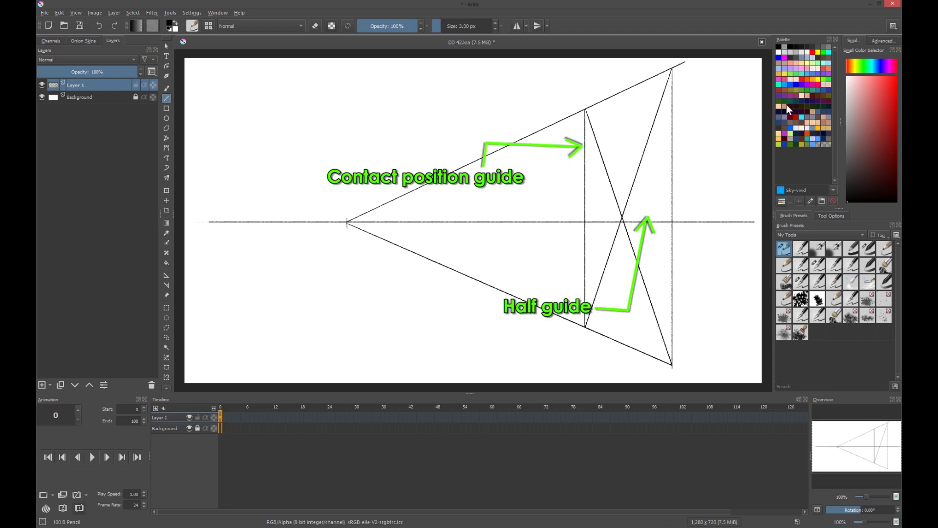
- Draw a blue centre line, a red diagonal through the half guide, and the next black vertical
{"action": "left_click_drag", "start_coordinate": [648, 213], "coordinate": [672, 215]}
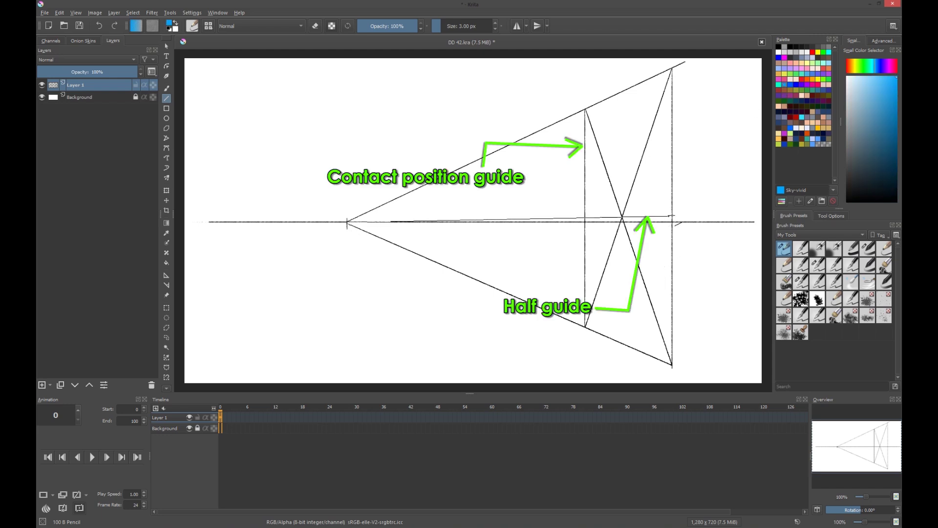
{"action": "key", "text": "d"}
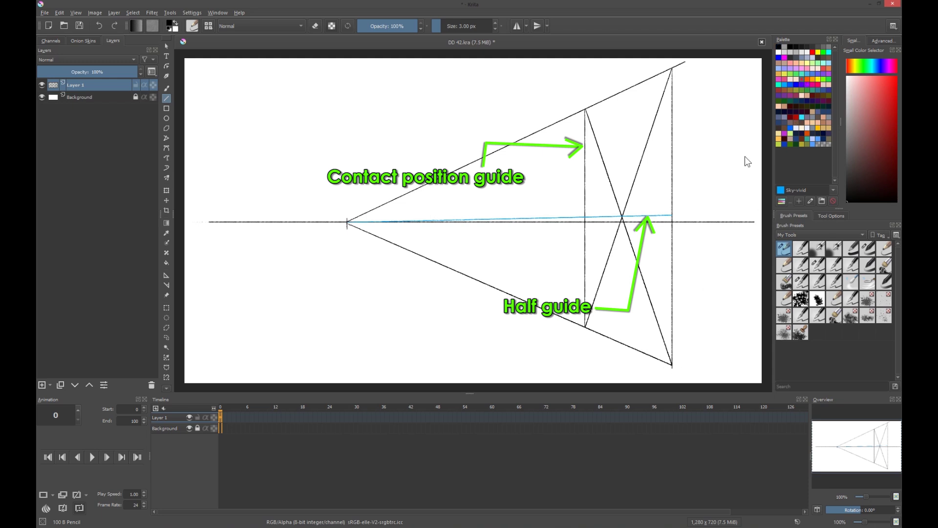
{"action": "left_click_drag", "start_coordinate": [672, 365], "coordinate": [535, 132]}
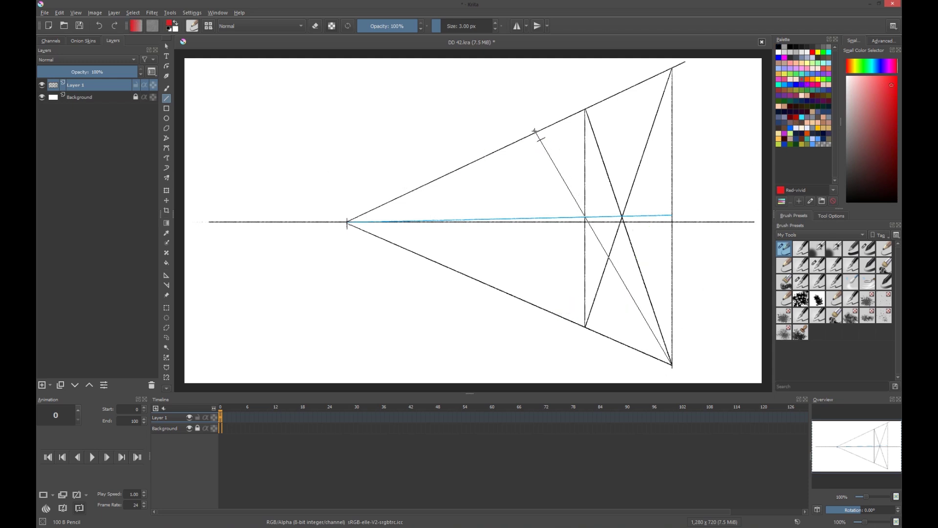
{"action": "key", "text": "d"}
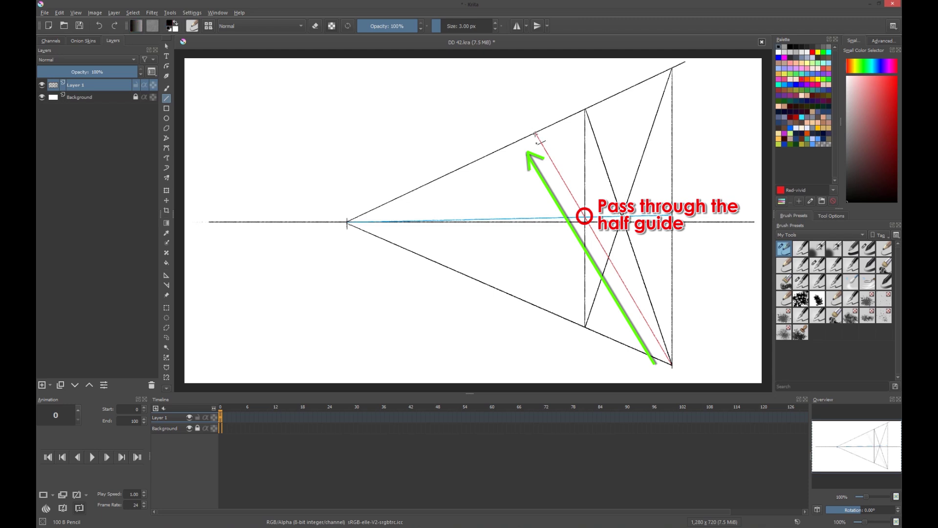
{"action": "left_click_drag", "start_coordinate": [536, 133], "coordinate": [536, 305]}
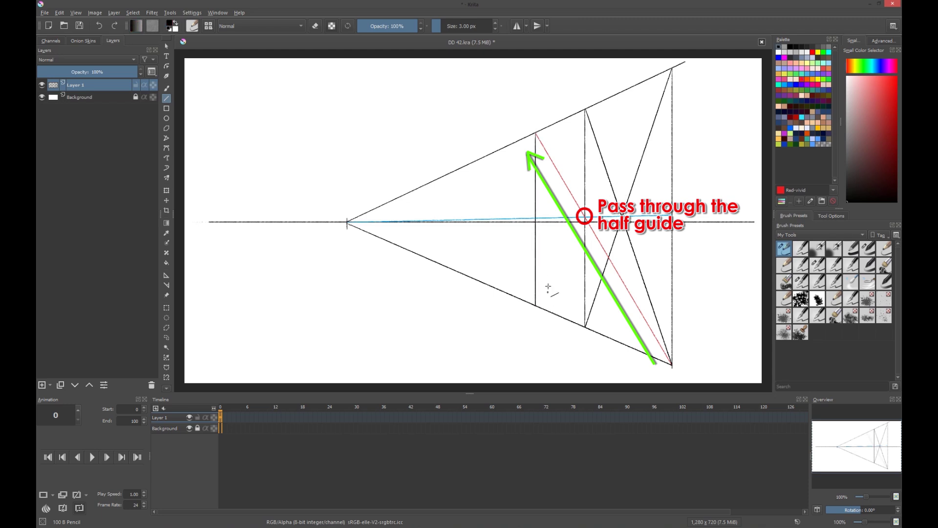
- Add more red diagonals and receding verticals, plus a red diagonal extending up-right
{"action": "key", "text": "x"}
{"action": "mouse_move", "coordinate": [584, 325]}
{"action": "left_mouse_down"}
{"action": "mouse_move", "coordinate": [504, 149]}
{"action": "mouse_move", "coordinate": [508, 292]}
{"action": "mouse_move", "coordinate": [480, 160]}
{"action": "left_mouse_up"}
{"action": "key", "text": "x"}
{"action": "key", "text": "x"}
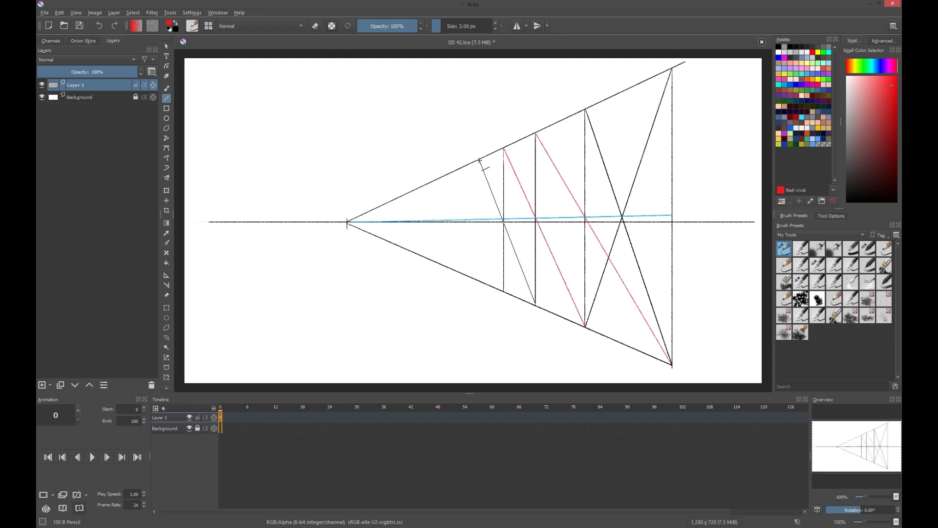
{"action": "key", "text": "x"}
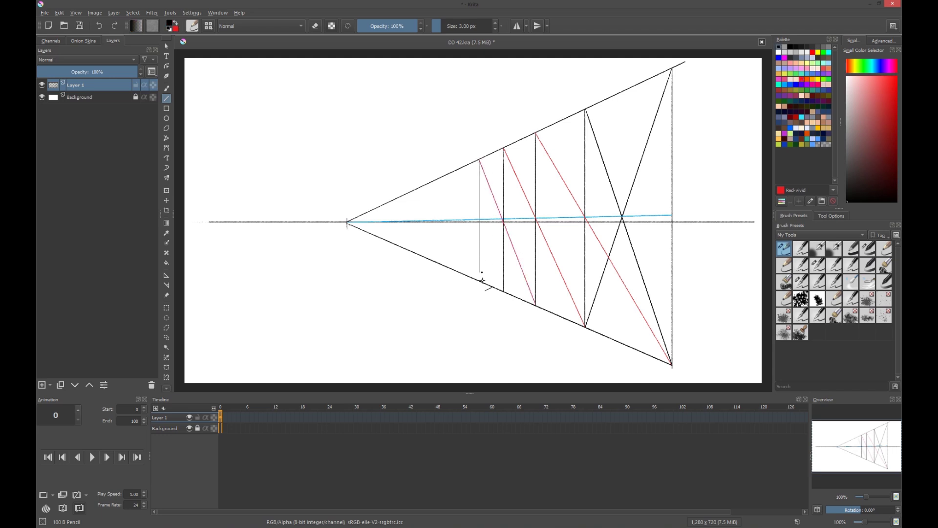
{"action": "mouse_move", "coordinate": [482, 262]}
{"action": "left_mouse_down"}
{"action": "mouse_move", "coordinate": [479, 282]}
{"action": "mouse_move", "coordinate": [459, 168]}
{"action": "left_mouse_up"}
{"action": "key", "text": "x"}
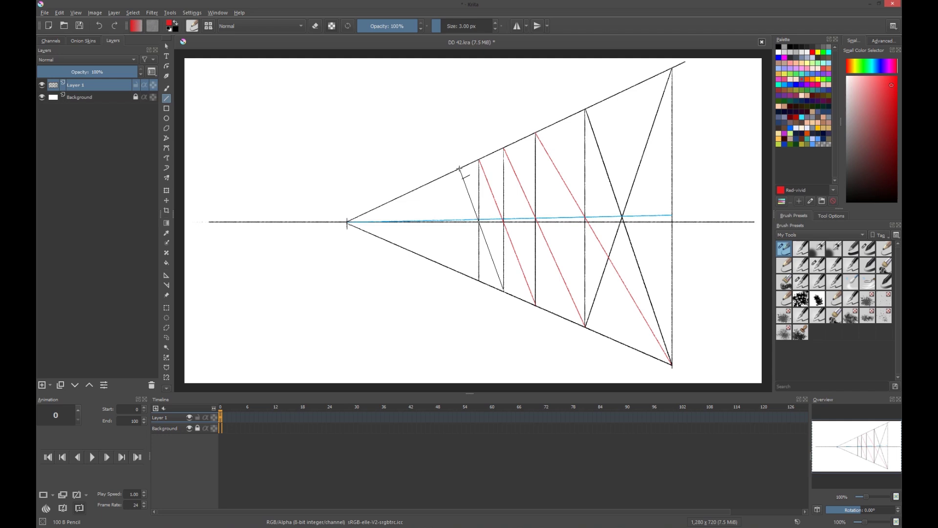
{"action": "key", "text": "x"}
{"action": "key", "text": "x"}
{"action": "left_click_drag", "start_coordinate": [585, 326], "coordinate": [772, 98]}
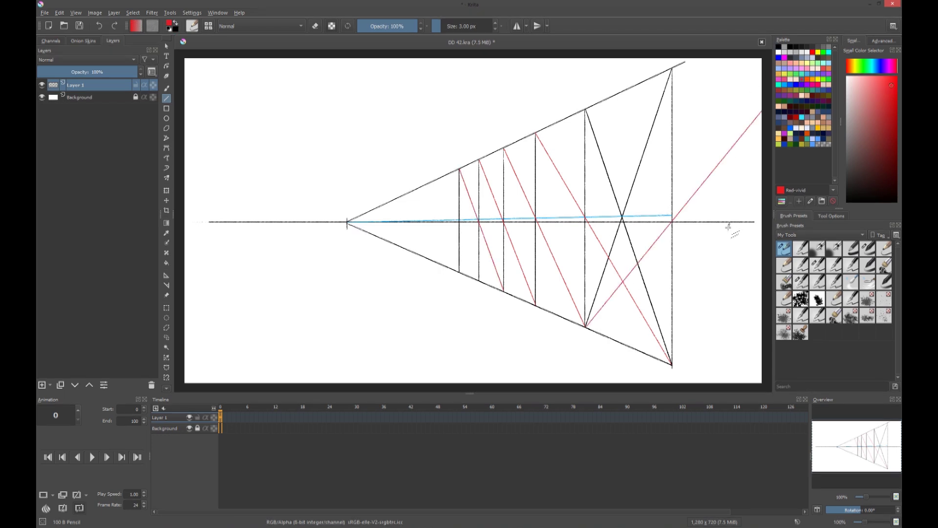
{"action": "key", "text": "x"}
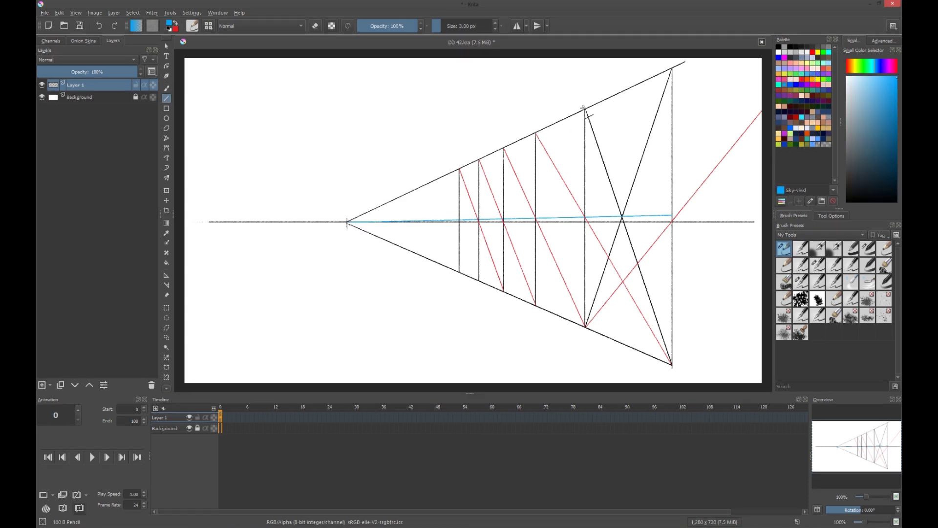
- Draw horizontal height guide lines and lower the grid layer's opacity
{"action": "left_click_drag", "start_coordinate": [585, 109], "coordinate": [297, 109]}
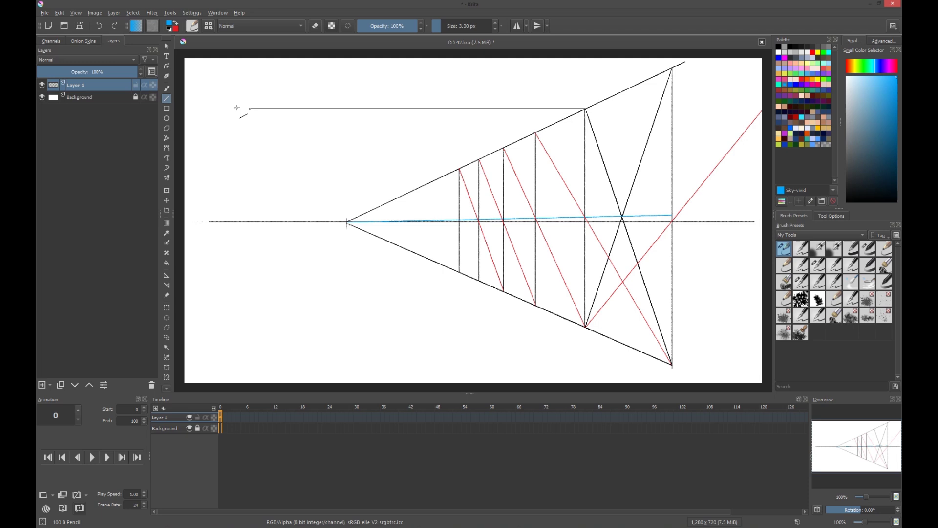
{"action": "left_click_drag", "start_coordinate": [237, 108], "coordinate": [215, 108]}
{"action": "left_click_drag", "start_coordinate": [498, 317], "coordinate": [208, 310]}
{"action": "left_click_drag", "start_coordinate": [622, 216], "coordinate": [212, 238]}
{"action": "left_click_drag", "start_coordinate": [96, 70], "coordinate": [68, 72]}
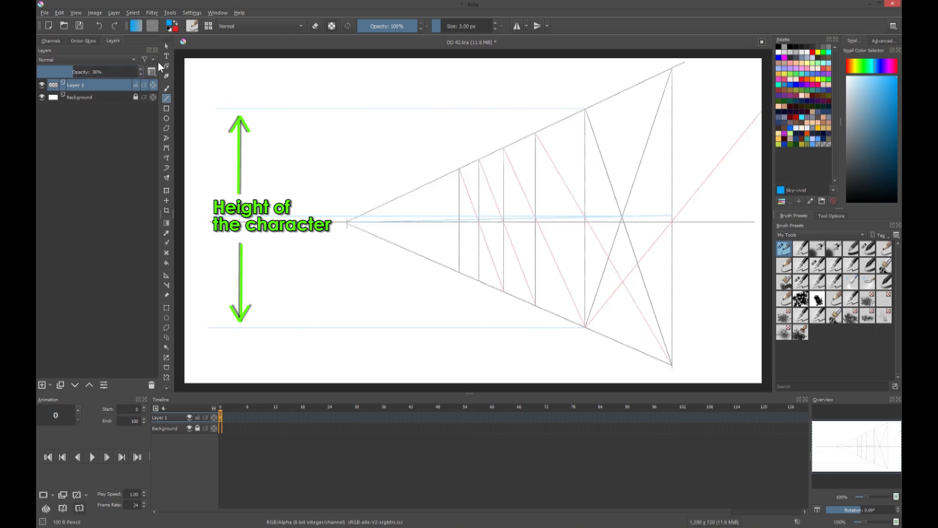
- On a new layer, sketch the black reference figure's head, torso, legs and feet
{"action": "key", "text": "Insert"}
{"action": "key", "text": "b"}
{"action": "key", "text": "d"}
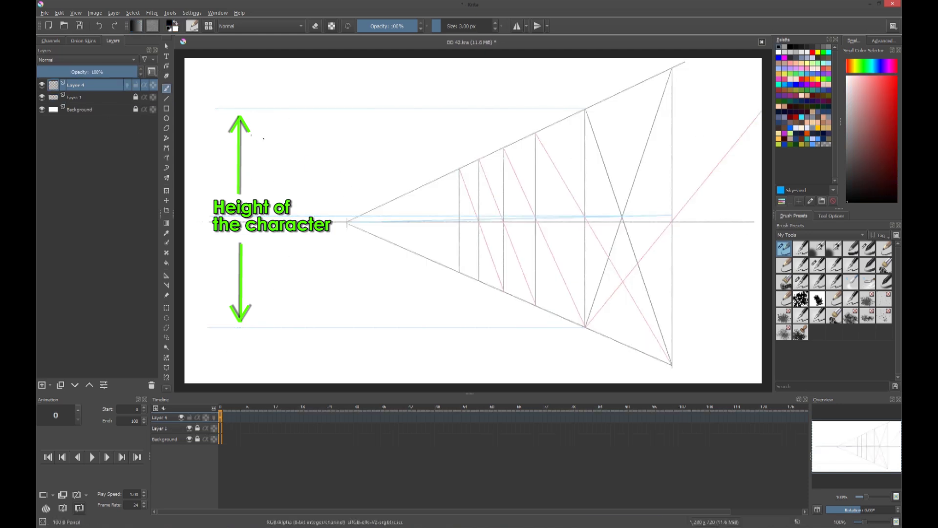
{"action": "left_click_drag", "start_coordinate": [266, 110], "coordinate": [247, 203]}
{"action": "left_click_drag", "start_coordinate": [293, 169], "coordinate": [296, 211]}
{"action": "mouse_move", "coordinate": [269, 107]}
{"action": "left_mouse_down"}
{"action": "mouse_move", "coordinate": [290, 151]}
{"action": "mouse_move", "coordinate": [249, 217]}
{"action": "left_mouse_up"}
{"action": "left_click_drag", "start_coordinate": [254, 233], "coordinate": [251, 315]}
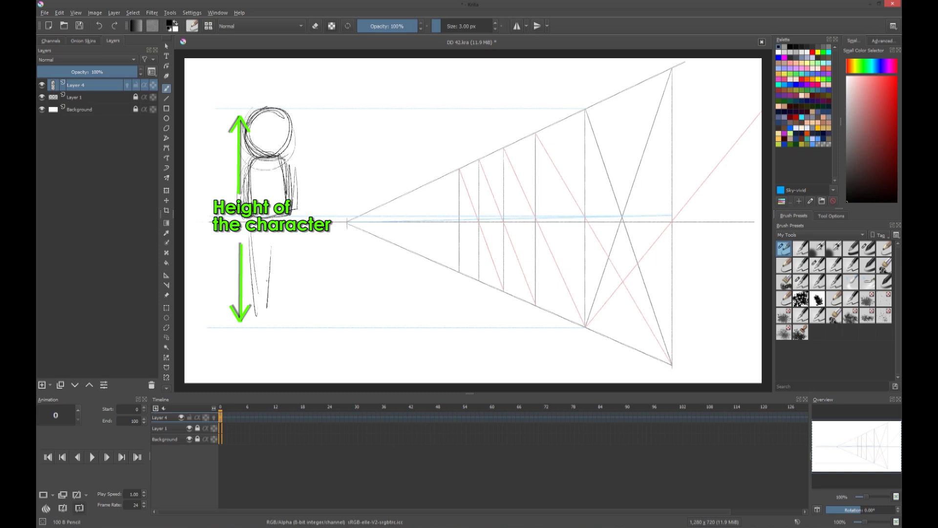
{"action": "left_click_drag", "start_coordinate": [249, 215], "coordinate": [290, 205]}
{"action": "mouse_move", "coordinate": [247, 181]}
{"action": "left_mouse_down"}
{"action": "mouse_move", "coordinate": [285, 244]}
{"action": "mouse_move", "coordinate": [268, 309]}
{"action": "left_mouse_up"}
{"action": "left_click_drag", "start_coordinate": [274, 318], "coordinate": [305, 319]}
{"action": "left_click_drag", "start_coordinate": [287, 230], "coordinate": [279, 308]}
- Add the reference figure's arms, hands, centre line and head cross-line, then fade the layer
{"action": "left_click_drag", "start_coordinate": [269, 246], "coordinate": [263, 328]}
{"action": "left_click_drag", "start_coordinate": [274, 315], "coordinate": [305, 322]}
{"action": "left_click_drag", "start_coordinate": [242, 163], "coordinate": [244, 228]}
{"action": "left_click_drag", "start_coordinate": [283, 162], "coordinate": [302, 210]}
{"action": "left_click_drag", "start_coordinate": [290, 177], "coordinate": [291, 254]}
{"action": "left_click_drag", "start_coordinate": [273, 247], "coordinate": [274, 325]}
{"action": "left_click_drag", "start_coordinate": [242, 159], "coordinate": [240, 234]}
{"action": "left_click_drag", "start_coordinate": [267, 108], "coordinate": [268, 270]}
{"action": "mouse_move", "coordinate": [244, 131]}
{"action": "left_mouse_down"}
{"action": "mouse_move", "coordinate": [290, 130]}
{"action": "mouse_move", "coordinate": [291, 111]}
{"action": "left_mouse_up"}
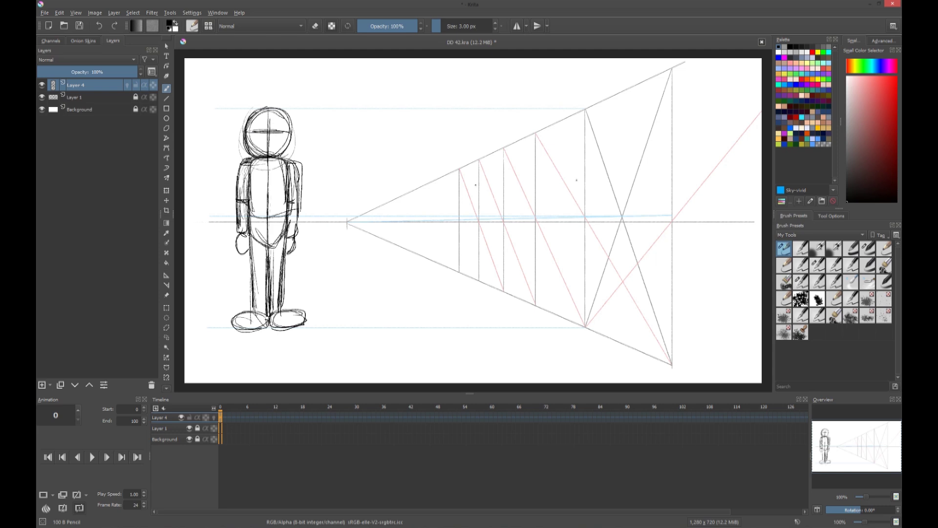
{"action": "left_click", "coordinate": [74, 71]}
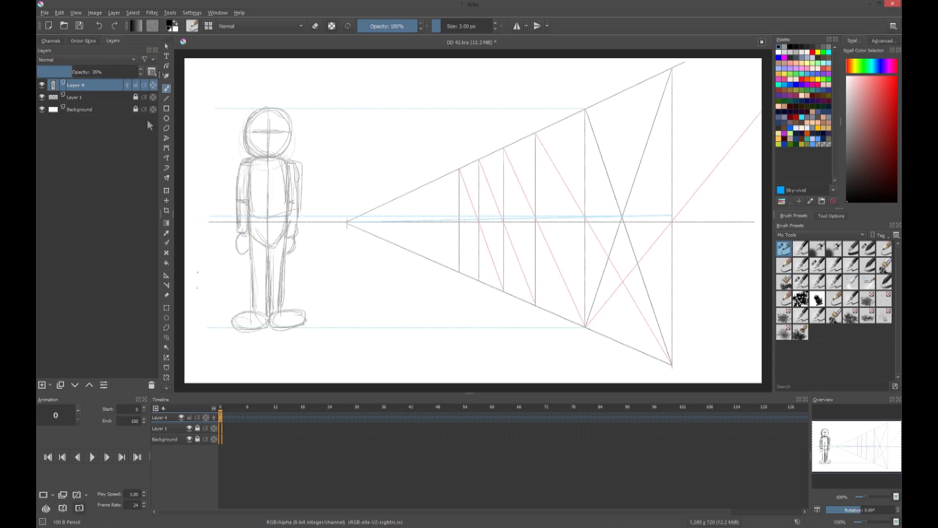
- On a new Layer 5, sketch the walking figure's head, torso and arms
{"action": "key", "text": "Insert"}
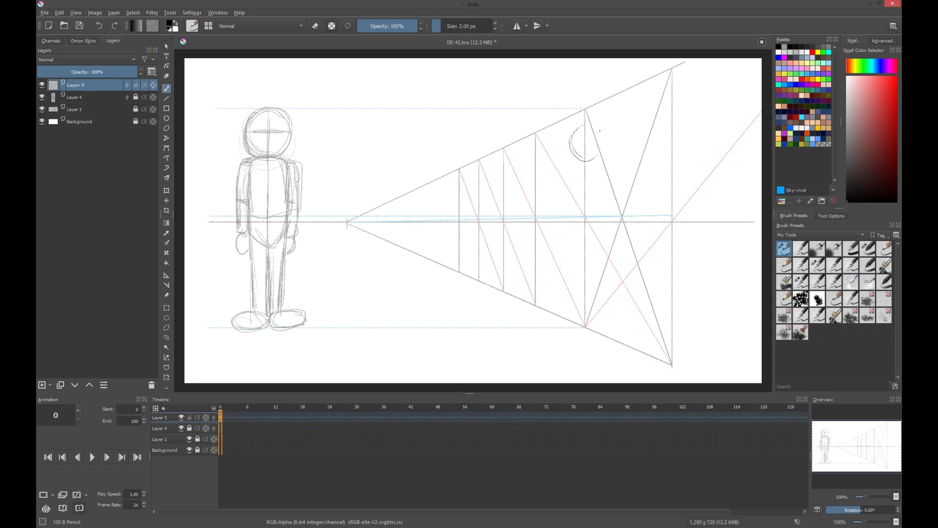
{"action": "left_click_drag", "start_coordinate": [594, 126], "coordinate": [606, 146]}
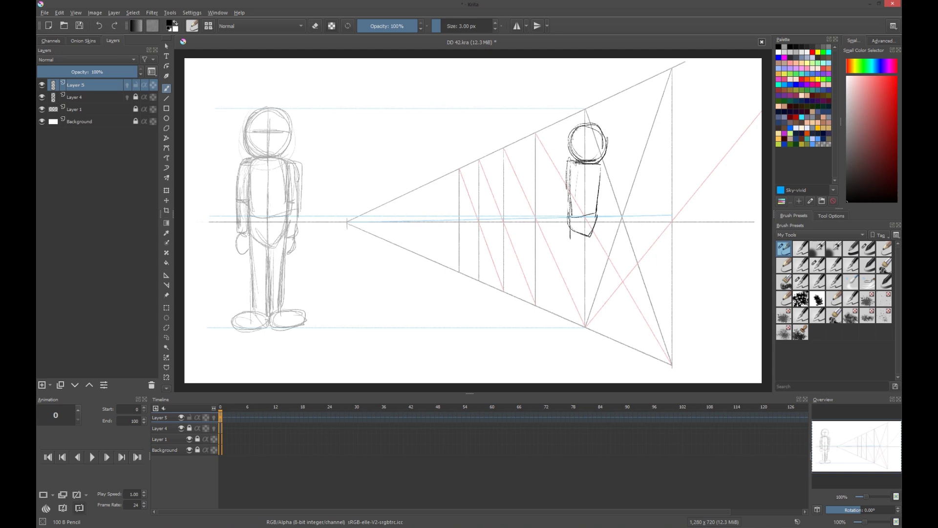
{"action": "left_click_drag", "start_coordinate": [569, 224], "coordinate": [593, 224]}
{"action": "left_click_drag", "start_coordinate": [567, 167], "coordinate": [568, 226]}
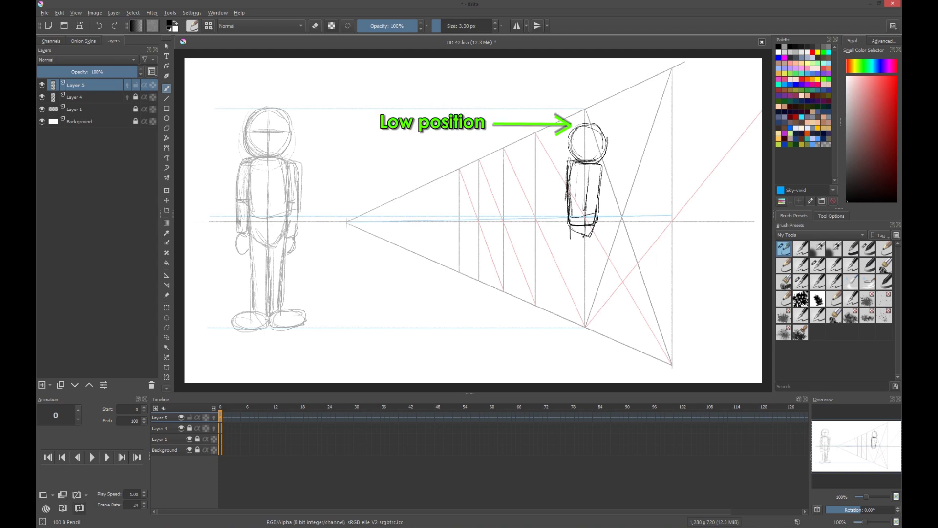
{"action": "left_click_drag", "start_coordinate": [570, 227], "coordinate": [594, 244]}
{"action": "left_click_drag", "start_coordinate": [569, 165], "coordinate": [596, 166]}
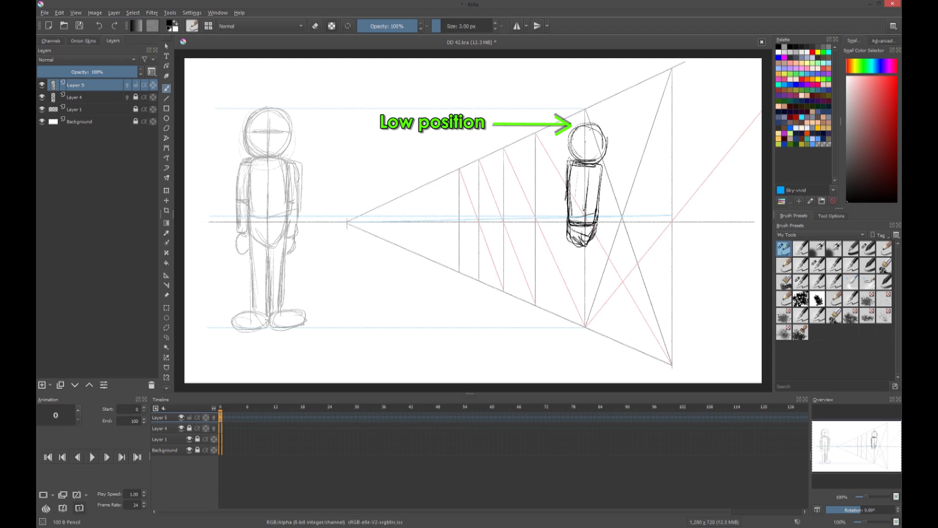
{"action": "left_click_drag", "start_coordinate": [581, 120], "coordinate": [571, 161]}
{"action": "left_click_drag", "start_coordinate": [586, 119], "coordinate": [606, 147]}
{"action": "left_click_drag", "start_coordinate": [567, 171], "coordinate": [552, 245]}
{"action": "left_click_drag", "start_coordinate": [603, 168], "coordinate": [622, 247]}
- Sketch the walking figure's legs, thighs, front and back feet down to the ground line
{"action": "left_click_drag", "start_coordinate": [602, 188], "coordinate": [618, 228]}
{"action": "mouse_move", "coordinate": [569, 234]}
{"action": "left_mouse_down"}
{"action": "mouse_move", "coordinate": [589, 330]}
{"action": "mouse_move", "coordinate": [596, 249]}
{"action": "mouse_move", "coordinate": [608, 334]}
{"action": "mouse_move", "coordinate": [618, 342]}
{"action": "left_mouse_up"}
{"action": "left_click_drag", "start_coordinate": [569, 240], "coordinate": [580, 281]}
{"action": "mouse_move", "coordinate": [594, 273]}
{"action": "left_mouse_down"}
{"action": "mouse_move", "coordinate": [602, 315]}
{"action": "mouse_move", "coordinate": [626, 315]}
{"action": "left_mouse_up"}
{"action": "left_click_drag", "start_coordinate": [568, 239], "coordinate": [579, 277]}
{"action": "mouse_move", "coordinate": [596, 224]}
{"action": "left_mouse_down"}
{"action": "mouse_move", "coordinate": [595, 258]}
{"action": "mouse_move", "coordinate": [550, 312]}
{"action": "mouse_move", "coordinate": [557, 315]}
{"action": "left_mouse_up"}
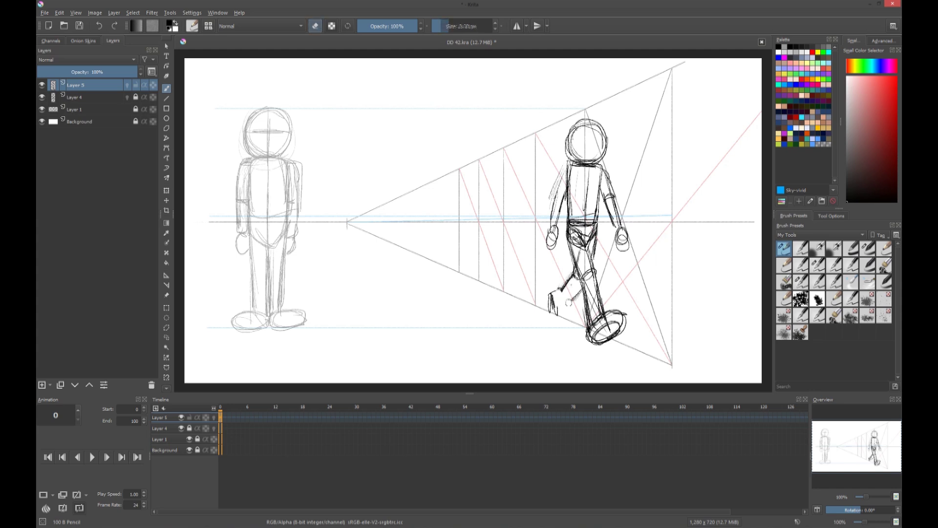
{"action": "mouse_move", "coordinate": [586, 274]}
{"action": "left_mouse_down"}
{"action": "mouse_move", "coordinate": [564, 298]}
{"action": "mouse_move", "coordinate": [574, 320]}
{"action": "left_mouse_up"}
{"action": "left_click_drag", "start_coordinate": [569, 164], "coordinate": [547, 249]}
{"action": "mouse_move", "coordinate": [603, 171]}
{"action": "left_mouse_down"}
{"action": "mouse_move", "coordinate": [625, 232]}
{"action": "mouse_move", "coordinate": [586, 240]}
{"action": "left_mouse_up"}
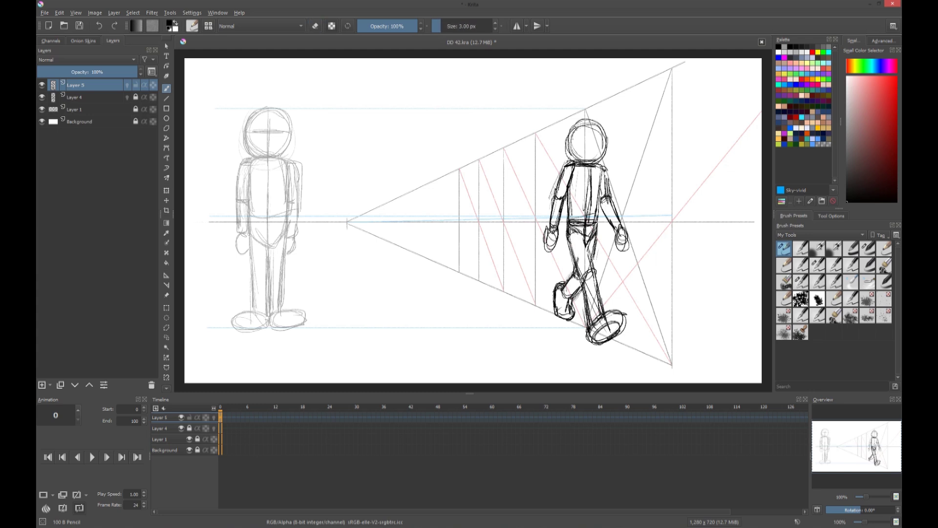
- Clean up the torso and front foot with the eraser, darkening the torso line and shin
{"action": "key", "text": "e"}
{"action": "left_click_drag", "start_coordinate": [587, 167], "coordinate": [586, 217]}
{"action": "key", "text": "e"}
{"action": "left_click_drag", "start_coordinate": [586, 165], "coordinate": [586, 217]}
{"action": "left_click_drag", "start_coordinate": [571, 283], "coordinate": [589, 322]}
{"action": "key", "text": "e"}
{"action": "left_click_drag", "start_coordinate": [593, 318], "coordinate": [611, 337]}
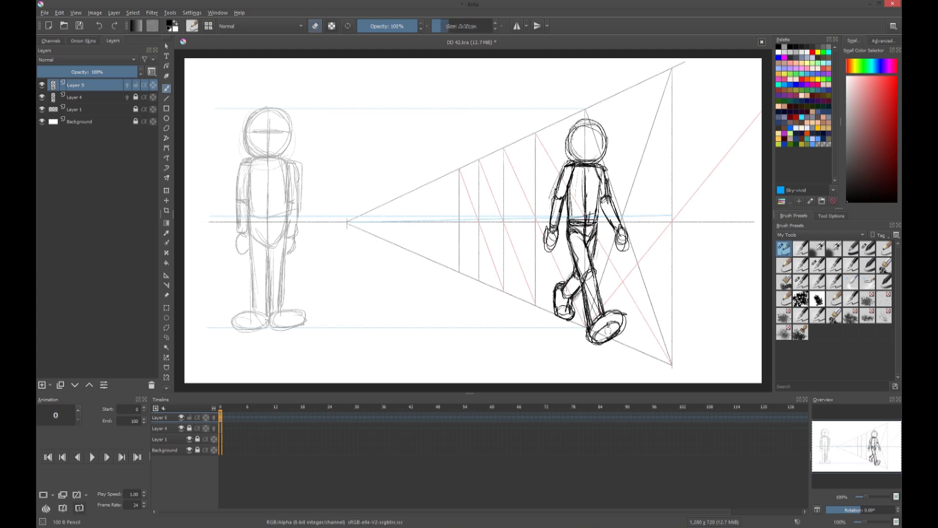
{"action": "key", "text": "e"}
{"action": "left_click_drag", "start_coordinate": [584, 86], "coordinate": [584, 90]}
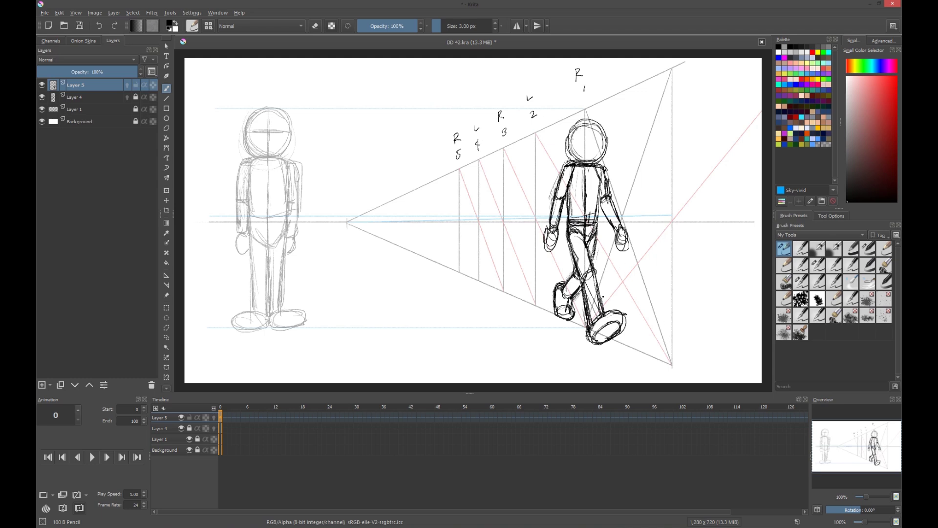
- Drag Layer 5's walking-pose keyframe from frame 0 to frame 40
{"action": "mouse_move", "coordinate": [221, 417]}
{"action": "left_mouse_down"}
{"action": "mouse_move", "coordinate": [408, 421]}
{"action": "mouse_move", "coordinate": [374, 423]}
{"action": "left_mouse_up"}
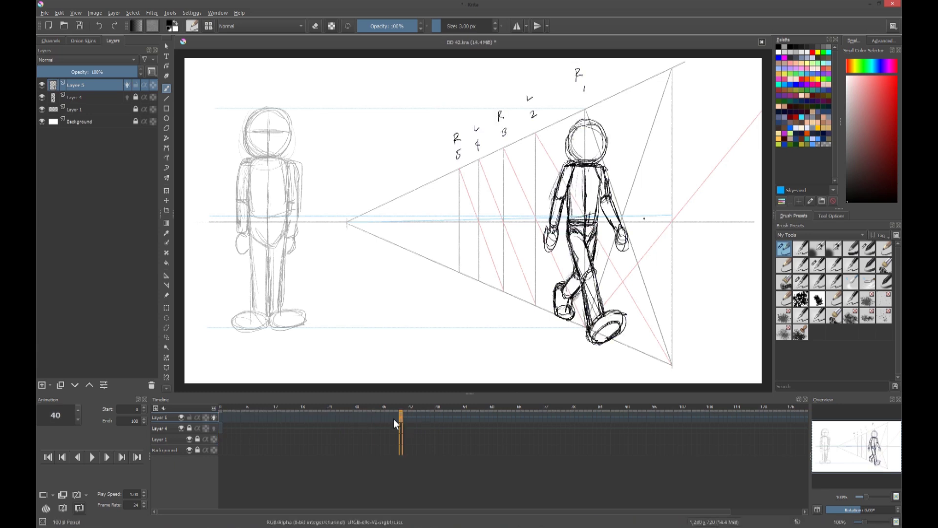
- Draw three more perspective lines from the vanishing point toward the right edge
{"action": "key", "text": "Left"}
{"action": "key", "text": "Left"}
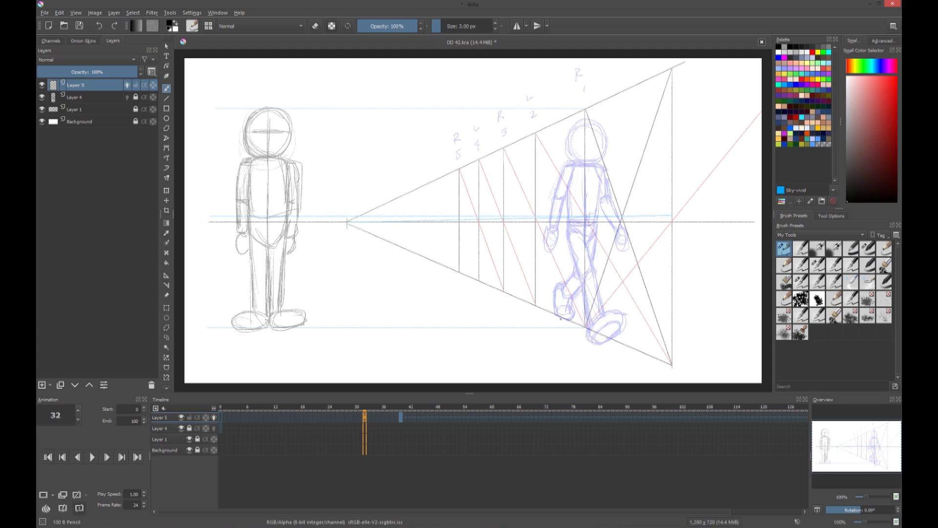
{"action": "key", "text": "Right"}
{"action": "key", "text": "Right"}
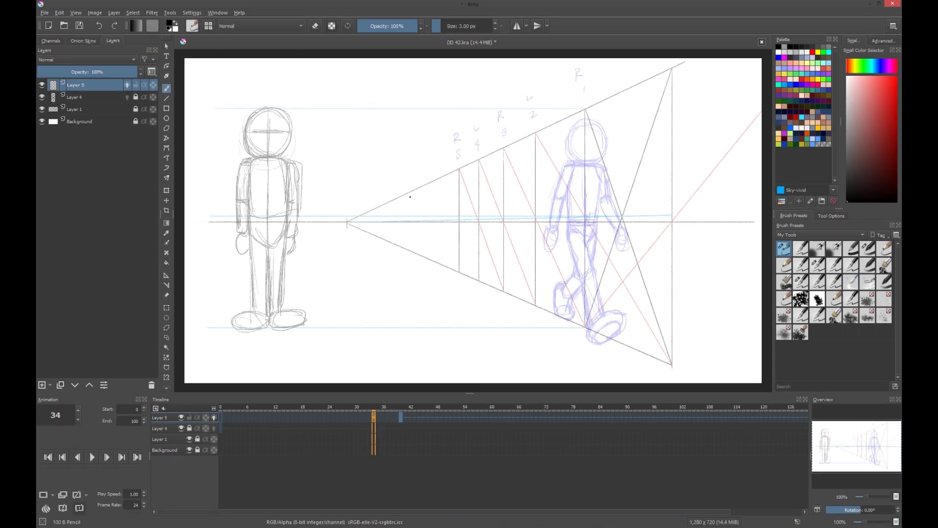
{"action": "key", "text": "v"}
{"action": "left_click_drag", "start_coordinate": [348, 222], "coordinate": [621, 106]}
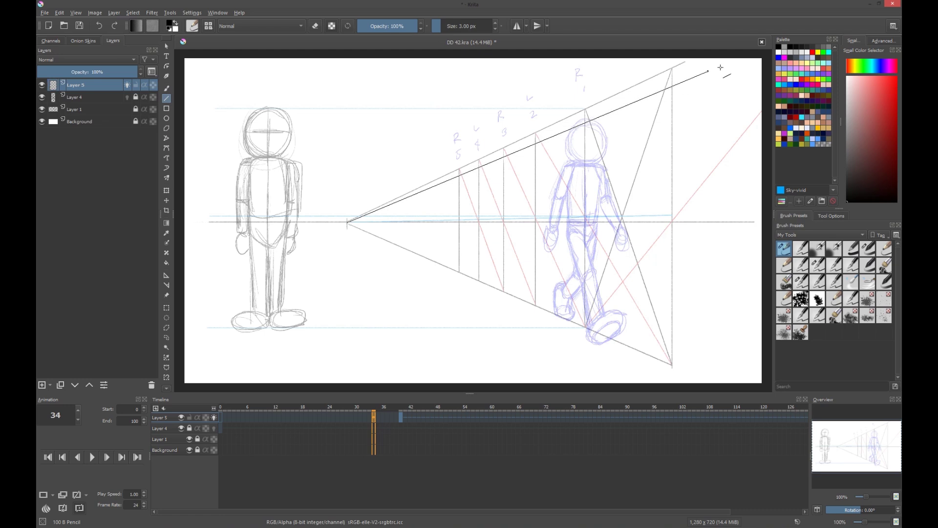
{"action": "left_click_drag", "start_coordinate": [621, 106], "coordinate": [729, 62]}
{"action": "key", "text": "b"}
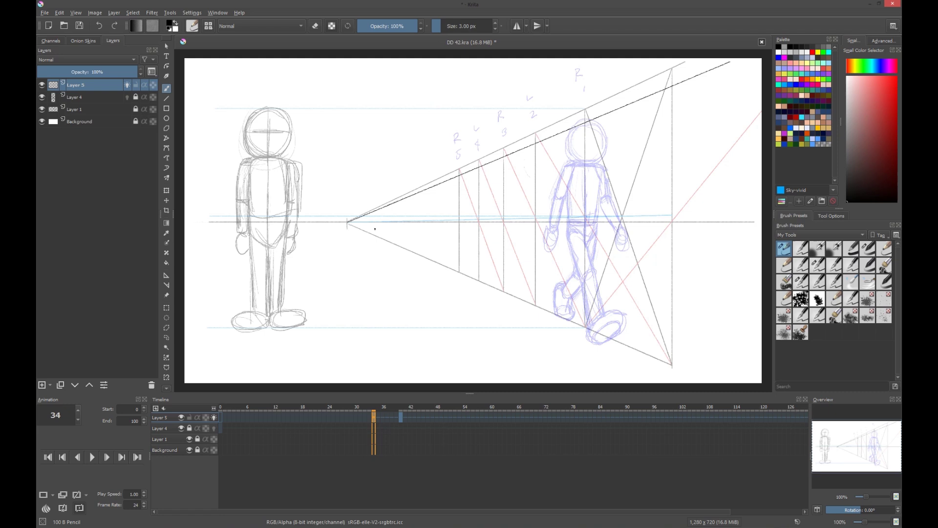
{"action": "key", "text": "v"}
{"action": "left_click_drag", "start_coordinate": [349, 223], "coordinate": [761, 127]}
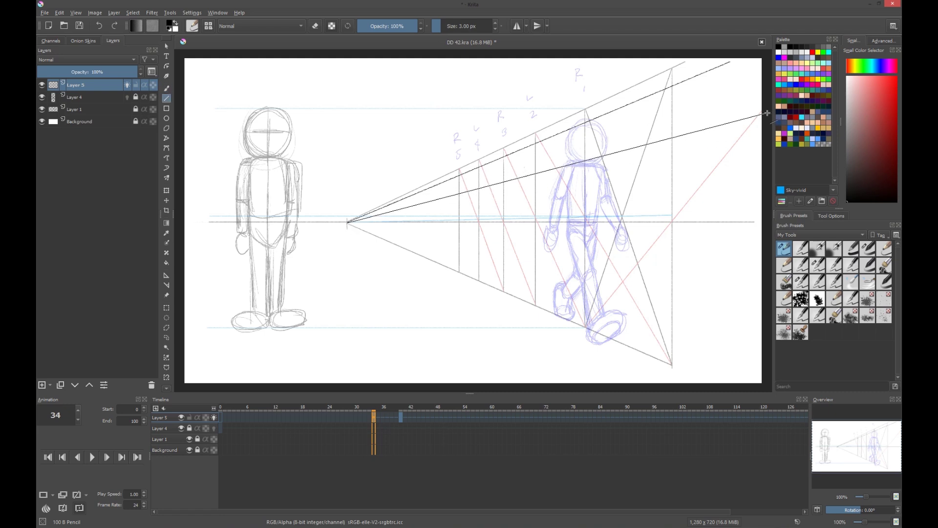
{"action": "left_click_drag", "start_coordinate": [510, 230], "coordinate": [760, 254]}
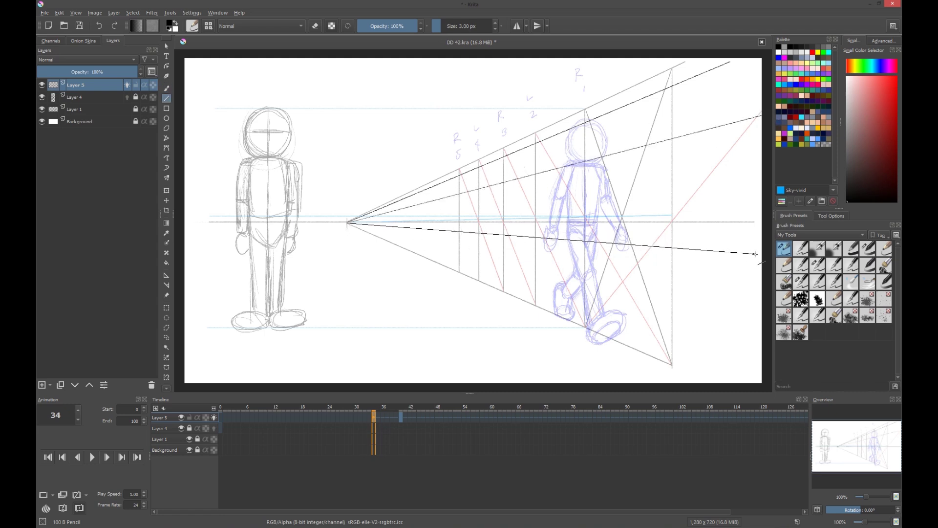
{"action": "key", "text": "b"}
- Sketch rough walking poses on frames 28 and 22
{"action": "left_click", "coordinate": [346, 417]}
{"action": "left_click_drag", "start_coordinate": [504, 156], "coordinate": [513, 298]}
{"action": "left_click_drag", "start_coordinate": [486, 185], "coordinate": [508, 294]}
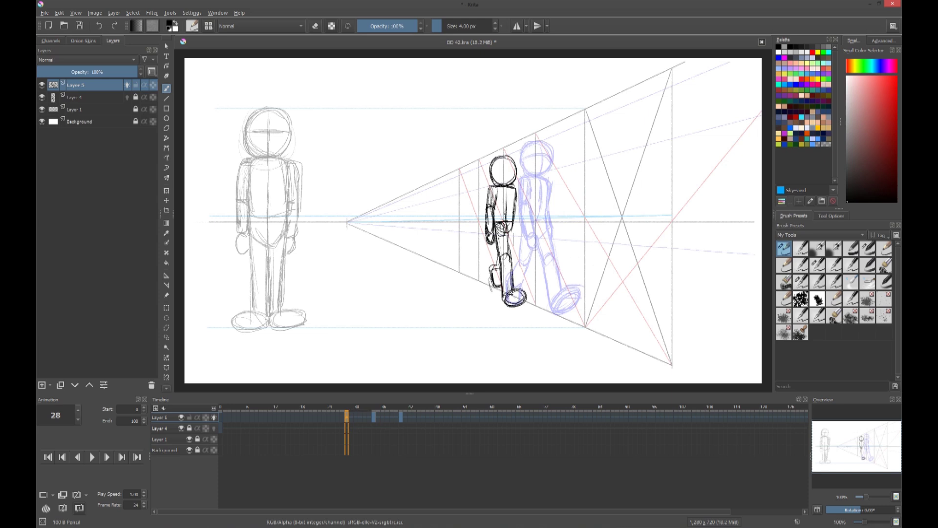
{"action": "left_click_drag", "start_coordinate": [518, 186], "coordinate": [496, 288]}
{"action": "mouse_move", "coordinate": [508, 156]}
{"action": "left_mouse_down"}
{"action": "mouse_move", "coordinate": [518, 180]}
{"action": "mouse_move", "coordinate": [482, 170]}
{"action": "mouse_move", "coordinate": [469, 269]}
{"action": "left_mouse_up"}
{"action": "left_click", "coordinate": [319, 417]}
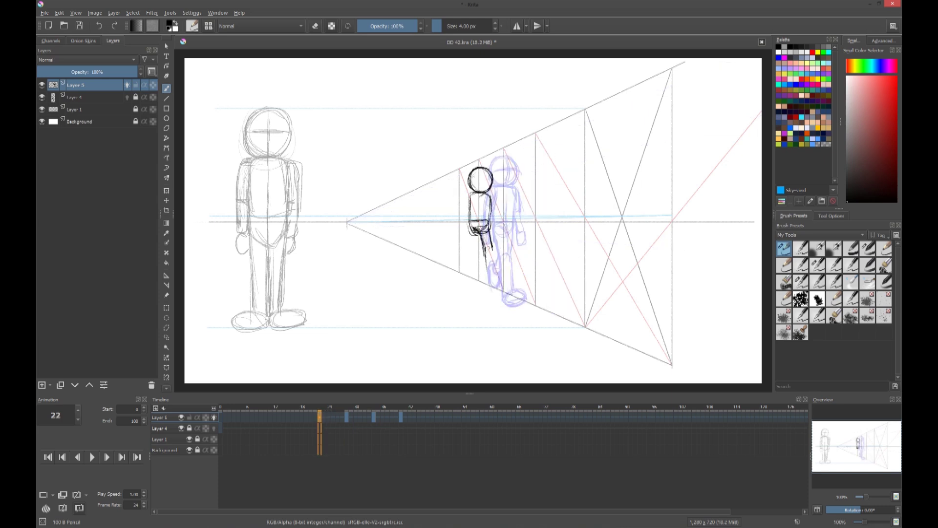
{"action": "left_click_drag", "start_coordinate": [488, 235], "coordinate": [496, 284]}
{"action": "left_click_drag", "start_coordinate": [484, 195], "coordinate": [482, 244]}
- Sketch a front-facing pose on frame 16 and the large close-up figure on frame 40
{"action": "key", "text": "comma"}
{"action": "left_click_drag", "start_coordinate": [458, 180], "coordinate": [454, 281]}
{"action": "left_click_drag", "start_coordinate": [464, 224], "coordinate": [467, 273]}
{"action": "left_click_drag", "start_coordinate": [442, 205], "coordinate": [440, 240]}
{"action": "left_click", "coordinate": [329, 417]}
{"action": "left_click_drag", "start_coordinate": [499, 195], "coordinate": [508, 293]}
{"action": "left_click", "coordinate": [399, 418]}
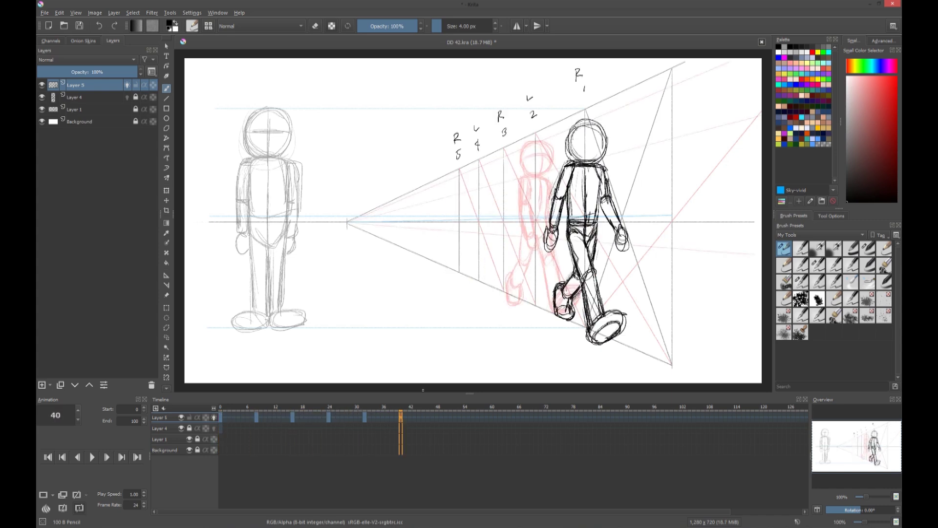
{"action": "left_click_drag", "start_coordinate": [611, 86], "coordinate": [600, 284]}
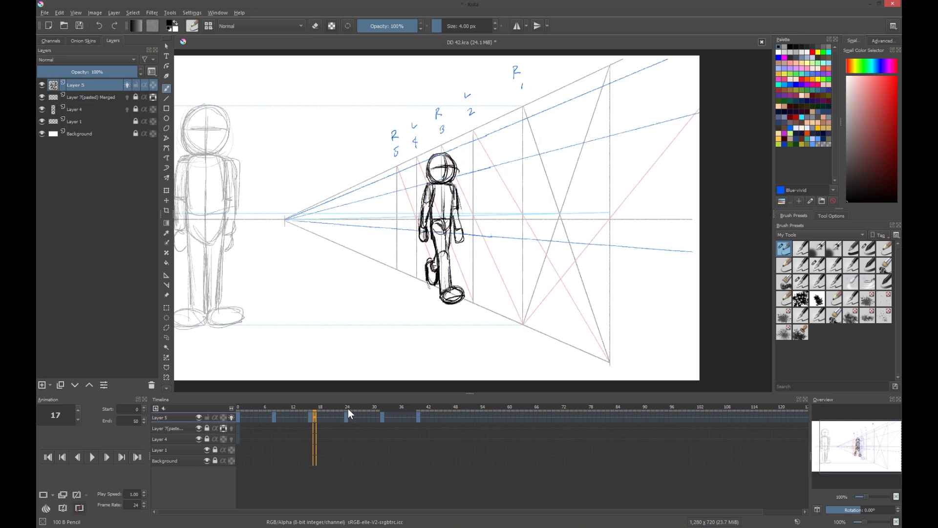
{"action": "left_click", "coordinate": [347, 414]}
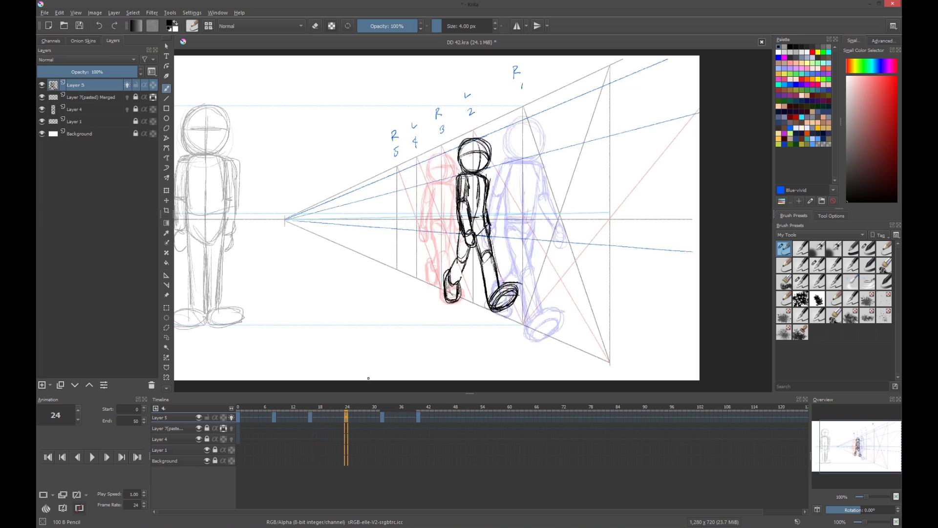
- Go to frame 4, clear its drawing, and zoom in on the figure
{"action": "left_click", "coordinate": [274, 415]}
{"action": "left_click", "coordinate": [239, 415]}
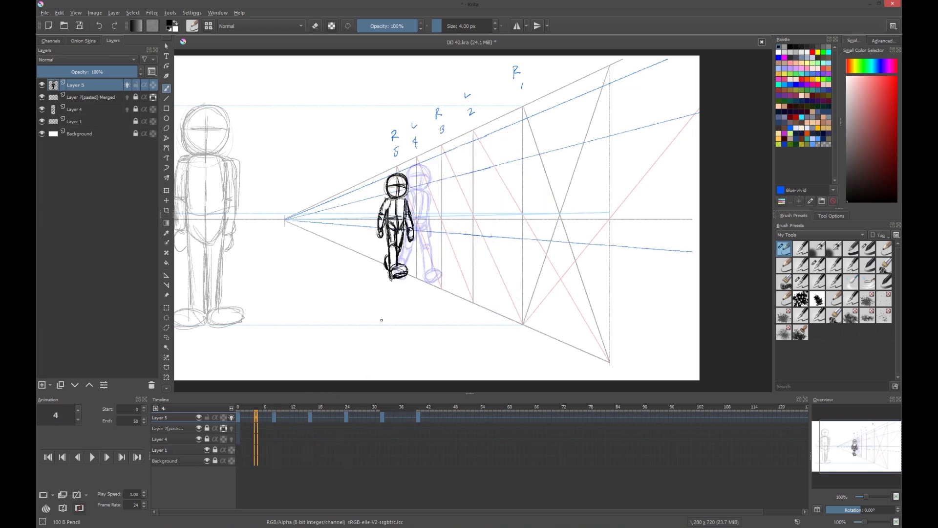
{"action": "key", "text": "Delete"}
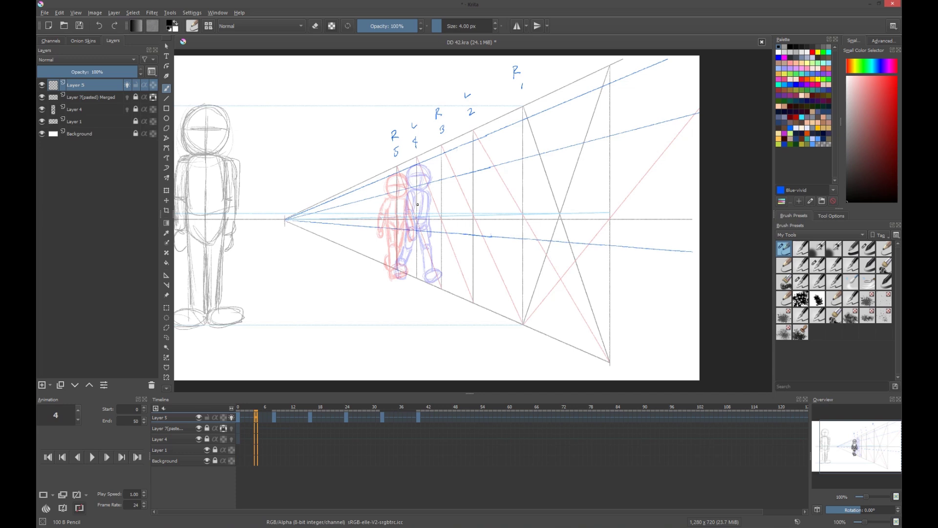
{"action": "scroll", "coordinate": [419, 206], "scroll_direction": "up", "scroll_amount": 2}
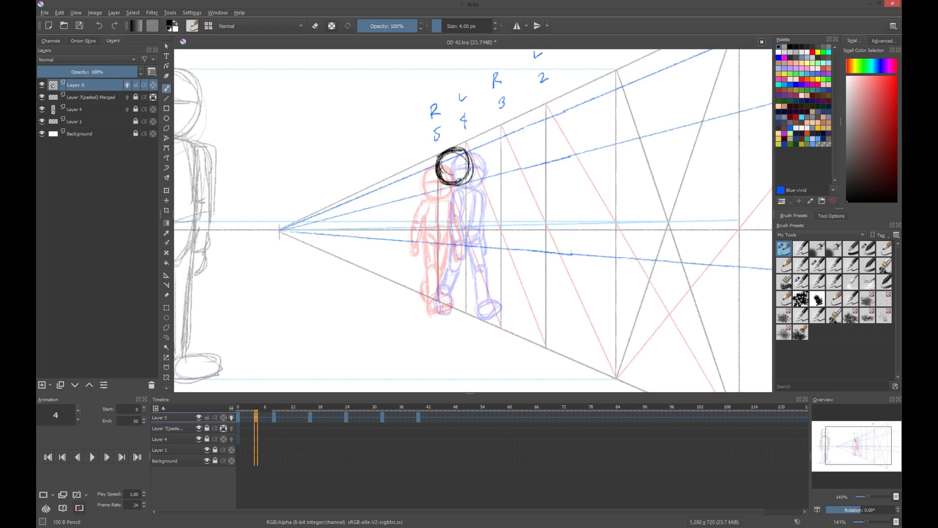
{"action": "scroll", "coordinate": [457, 185], "scroll_direction": "down", "scroll_amount": 1}
{"action": "scroll", "coordinate": [457, 184], "scroll_direction": "down", "scroll_amount": 1}
{"action": "scroll", "coordinate": [457, 185], "scroll_direction": "up", "scroll_amount": 1}
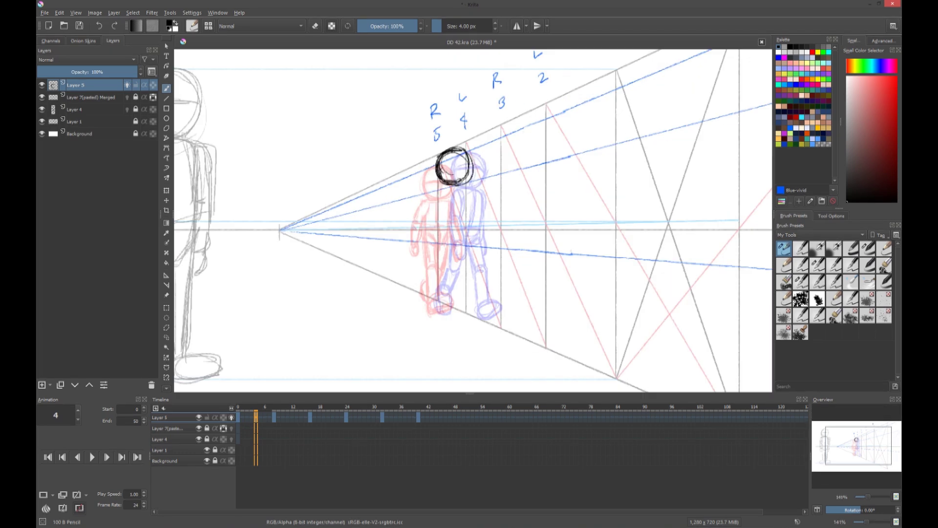
{"action": "scroll", "coordinate": [474, 221], "scroll_direction": "up", "scroll_amount": 1}
- Redraw the frame-4 figure's head, torso, leg and arm, erasing and undoing stray strokes
{"action": "left_click_drag", "start_coordinate": [453, 149], "coordinate": [463, 220]}
{"action": "mouse_move", "coordinate": [438, 181]}
{"action": "left_mouse_down"}
{"action": "mouse_move", "coordinate": [449, 244]}
{"action": "mouse_move", "coordinate": [462, 240]}
{"action": "left_mouse_up"}
{"action": "key", "text": "e"}
{"action": "key", "text": "e"}
{"action": "mouse_move", "coordinate": [454, 224]}
{"action": "left_mouse_down"}
{"action": "mouse_move", "coordinate": [462, 242]}
{"action": "mouse_move", "coordinate": [429, 308]}
{"action": "left_mouse_up"}
{"action": "mouse_move", "coordinate": [450, 267]}
{"action": "left_mouse_down"}
{"action": "mouse_move", "coordinate": [442, 308]}
{"action": "mouse_move", "coordinate": [451, 313]}
{"action": "left_mouse_up"}
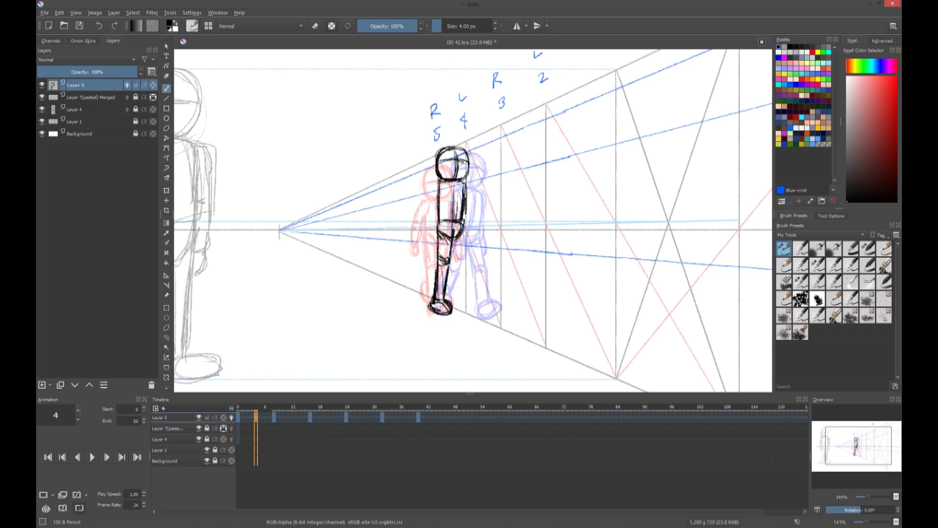
{"action": "key", "text": "ctrl+z"}
{"action": "left_click_drag", "start_coordinate": [465, 232], "coordinate": [459, 269]}
{"action": "left_click_drag", "start_coordinate": [462, 264], "coordinate": [449, 269]}
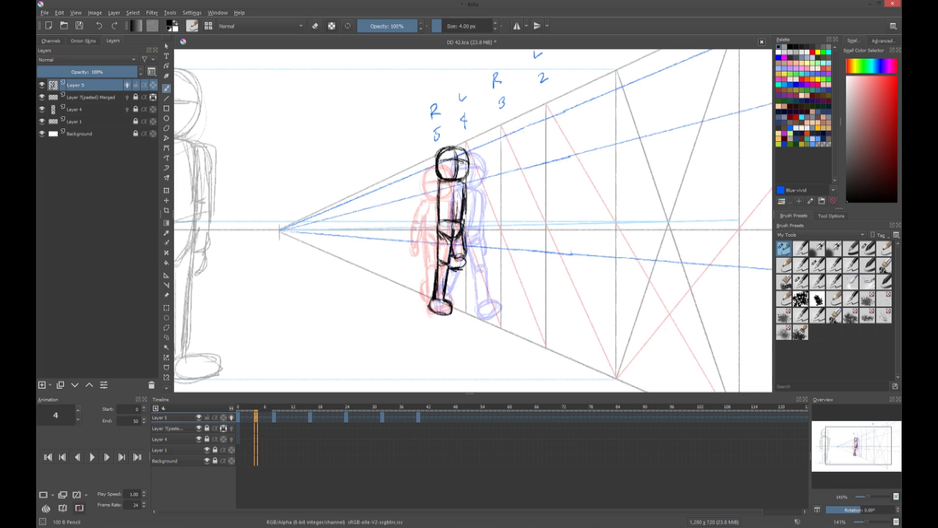
{"action": "left_click_drag", "start_coordinate": [439, 181], "coordinate": [427, 252]}
{"action": "left_click_drag", "start_coordinate": [432, 203], "coordinate": [425, 249]}
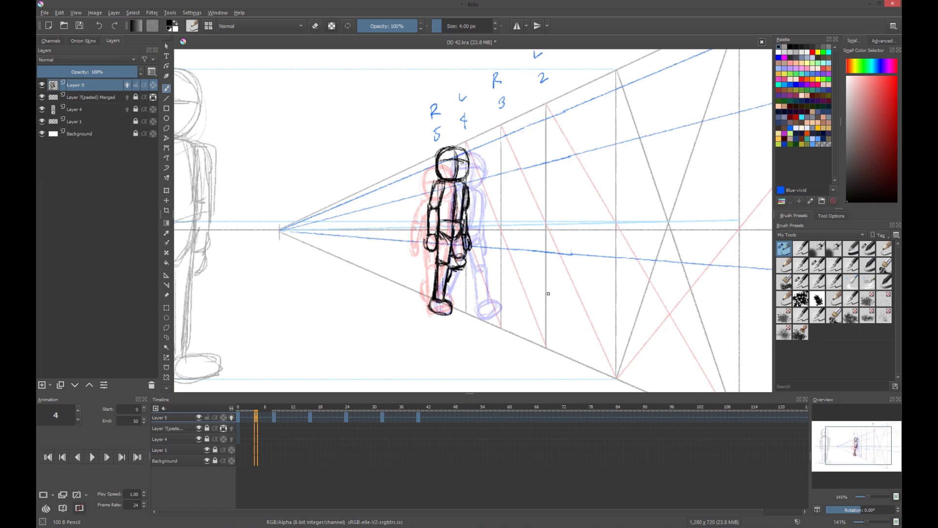
- Clear frame 12 and sketch a new head with cross guides and a torso
{"action": "left_click", "coordinate": [294, 424]}
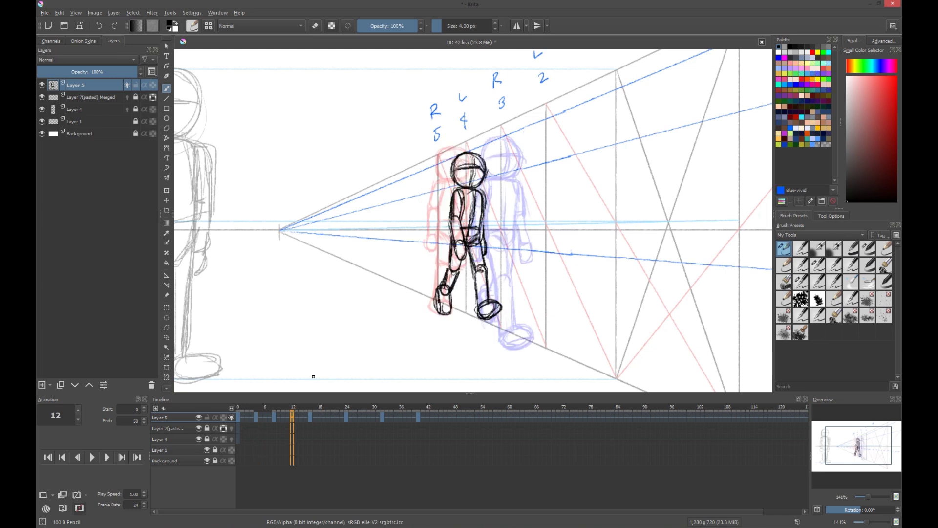
{"action": "key", "text": "Delete"}
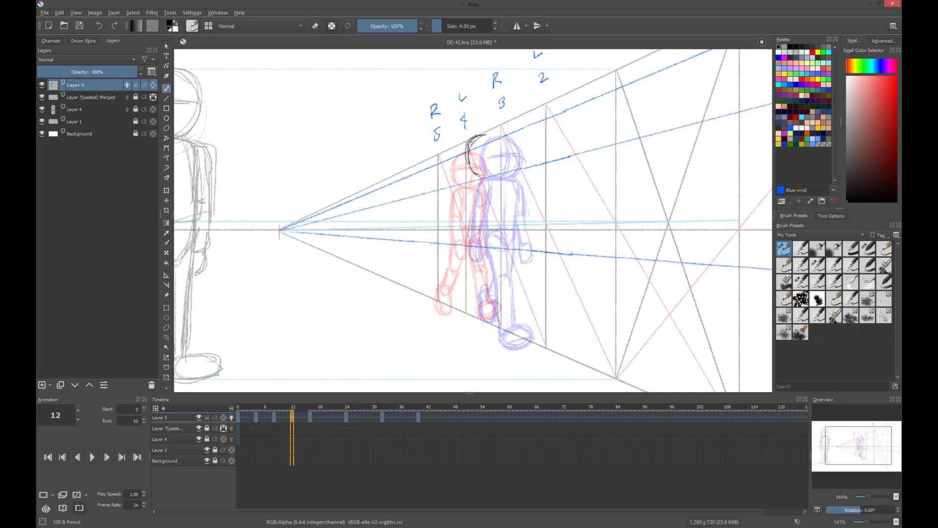
{"action": "mouse_move", "coordinate": [485, 135]}
{"action": "left_mouse_down"}
{"action": "mouse_move", "coordinate": [506, 155]}
{"action": "mouse_move", "coordinate": [504, 168]}
{"action": "mouse_move", "coordinate": [506, 157]}
{"action": "left_mouse_up"}
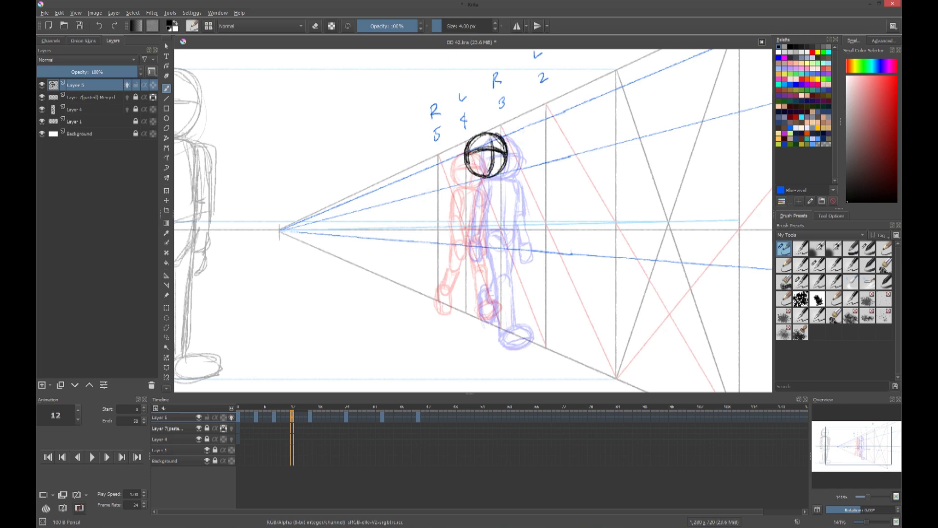
{"action": "mouse_move", "coordinate": [466, 198]}
{"action": "left_mouse_down"}
{"action": "mouse_move", "coordinate": [501, 210]}
{"action": "mouse_move", "coordinate": [488, 221]}
{"action": "left_mouse_up"}
{"action": "mouse_move", "coordinate": [501, 192]}
{"action": "left_mouse_down"}
{"action": "mouse_move", "coordinate": [501, 223]}
{"action": "mouse_move", "coordinate": [482, 223]}
{"action": "left_mouse_up"}
{"action": "left_click_drag", "start_coordinate": [467, 220], "coordinate": [487, 245]}
{"action": "left_click_drag", "start_coordinate": [461, 180], "coordinate": [456, 235]}
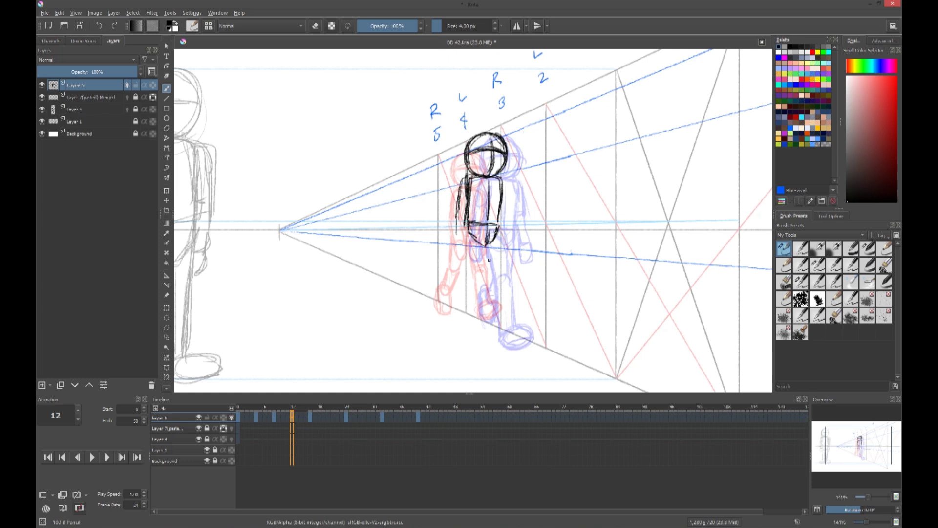
- Add the foot and bent raised-knee leg on frame 12, then erase and redraw the torso-arm line
{"action": "left_click_drag", "start_coordinate": [488, 308], "coordinate": [491, 315]}
{"action": "mouse_move", "coordinate": [484, 247]}
{"action": "left_mouse_down"}
{"action": "mouse_move", "coordinate": [481, 308]}
{"action": "mouse_move", "coordinate": [495, 230]}
{"action": "left_mouse_up"}
{"action": "left_click_drag", "start_coordinate": [486, 252], "coordinate": [484, 293]}
{"action": "mouse_move", "coordinate": [486, 237]}
{"action": "left_mouse_down"}
{"action": "mouse_move", "coordinate": [454, 289]}
{"action": "mouse_move", "coordinate": [481, 273]}
{"action": "left_mouse_up"}
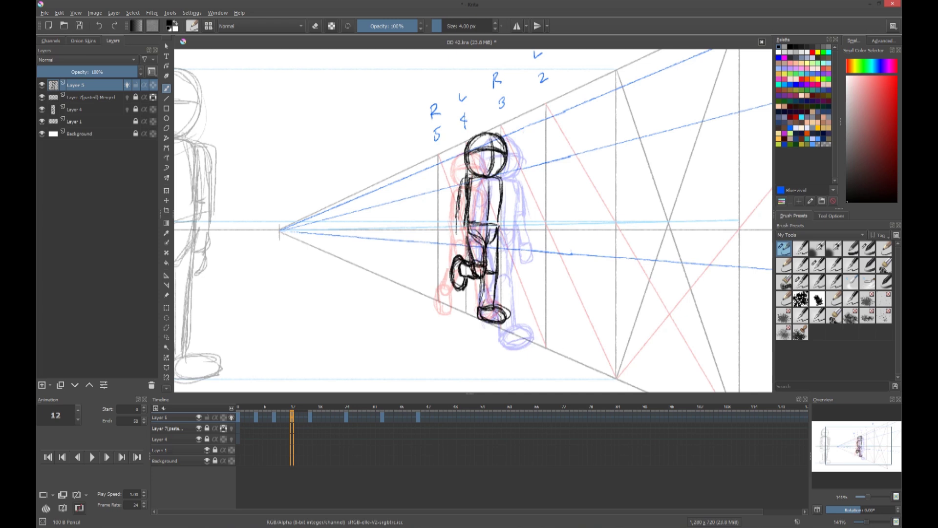
{"action": "left_click_drag", "start_coordinate": [463, 203], "coordinate": [455, 253]}
{"action": "key", "text": "e"}
{"action": "mouse_move", "coordinate": [466, 184]}
{"action": "left_mouse_down"}
{"action": "mouse_move", "coordinate": [464, 229]}
{"action": "mouse_move", "coordinate": [474, 235]}
{"action": "left_mouse_up"}
{"action": "key", "text": "e"}
{"action": "left_click_drag", "start_coordinate": [472, 181], "coordinate": [470, 213]}
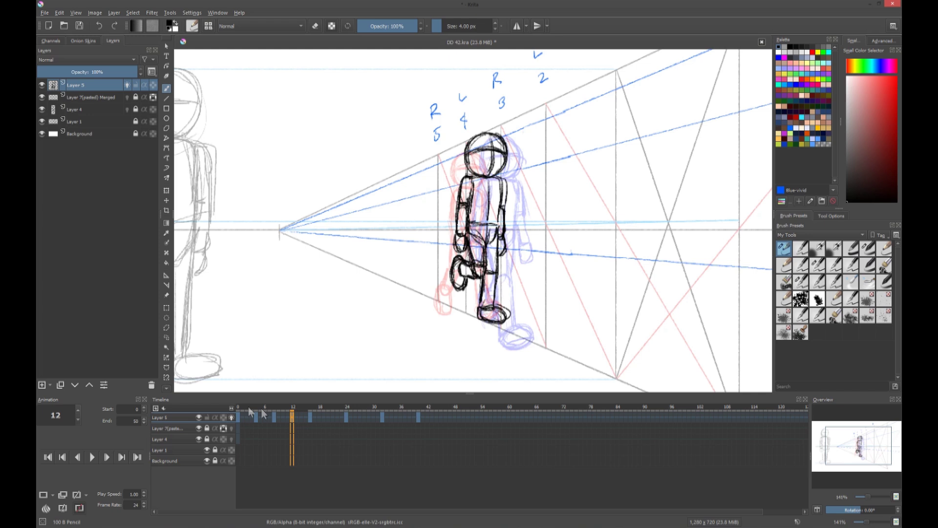
- Clear frame 20 and sketch a new head with eye and centre lines and a box torso
{"action": "left_click_drag", "start_coordinate": [263, 413], "coordinate": [328, 416]}
{"action": "key", "text": "Delete"}
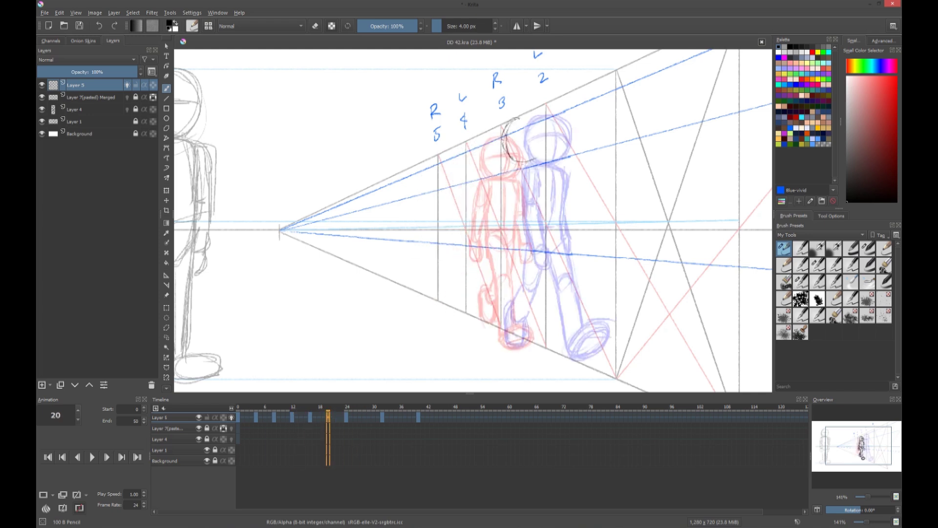
{"action": "left_click_drag", "start_coordinate": [521, 113], "coordinate": [518, 164]}
{"action": "mouse_move", "coordinate": [501, 127]}
{"action": "left_mouse_down"}
{"action": "mouse_move", "coordinate": [544, 146]}
{"action": "mouse_move", "coordinate": [547, 132]}
{"action": "left_mouse_up"}
{"action": "left_click_drag", "start_coordinate": [522, 164], "coordinate": [531, 117]}
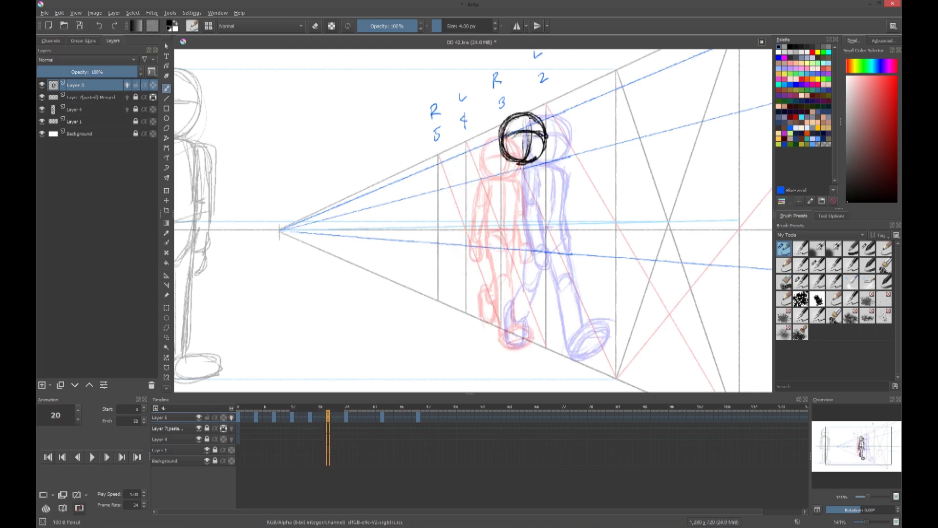
{"action": "mouse_move", "coordinate": [501, 234]}
{"action": "left_mouse_down"}
{"action": "mouse_move", "coordinate": [517, 246]}
{"action": "mouse_move", "coordinate": [530, 225]}
{"action": "left_mouse_up"}
{"action": "left_click_drag", "start_coordinate": [504, 161], "coordinate": [499, 222]}
{"action": "left_click_drag", "start_coordinate": [538, 166], "coordinate": [531, 223]}
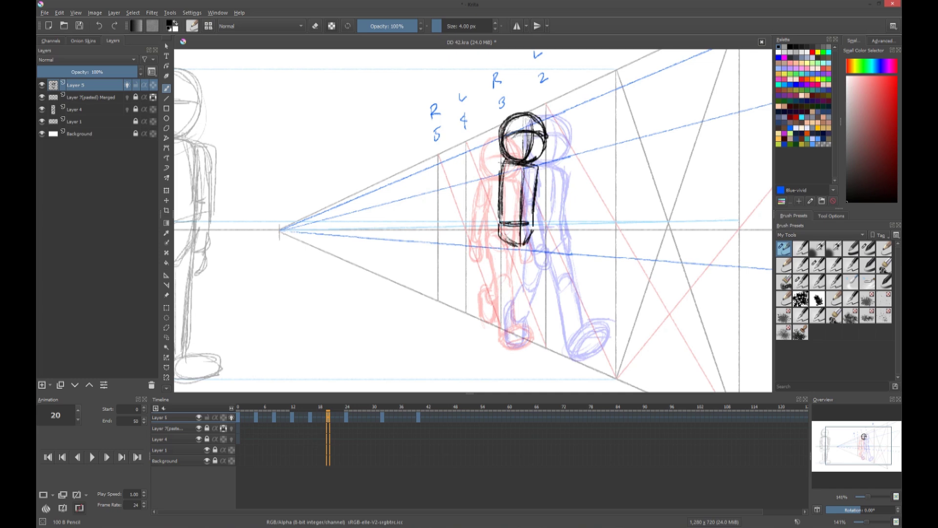
- Add both arms, the legs, a foot and a bent right knee to the frame 20 figure
{"action": "mouse_move", "coordinate": [508, 159]}
{"action": "left_mouse_down"}
{"action": "mouse_move", "coordinate": [489, 205]}
{"action": "mouse_move", "coordinate": [487, 262]}
{"action": "left_mouse_up"}
{"action": "left_click_drag", "start_coordinate": [543, 205], "coordinate": [541, 240]}
{"action": "mouse_move", "coordinate": [502, 247]}
{"action": "left_mouse_down"}
{"action": "mouse_move", "coordinate": [499, 323]}
{"action": "mouse_move", "coordinate": [514, 301]}
{"action": "left_mouse_up"}
{"action": "left_click_drag", "start_coordinate": [503, 264], "coordinate": [503, 333]}
{"action": "mouse_move", "coordinate": [516, 283]}
{"action": "left_mouse_down"}
{"action": "mouse_move", "coordinate": [513, 351]}
{"action": "mouse_move", "coordinate": [530, 357]}
{"action": "left_mouse_up"}
{"action": "left_click_drag", "start_coordinate": [501, 237], "coordinate": [502, 287]}
{"action": "left_click_drag", "start_coordinate": [530, 215], "coordinate": [540, 289]}
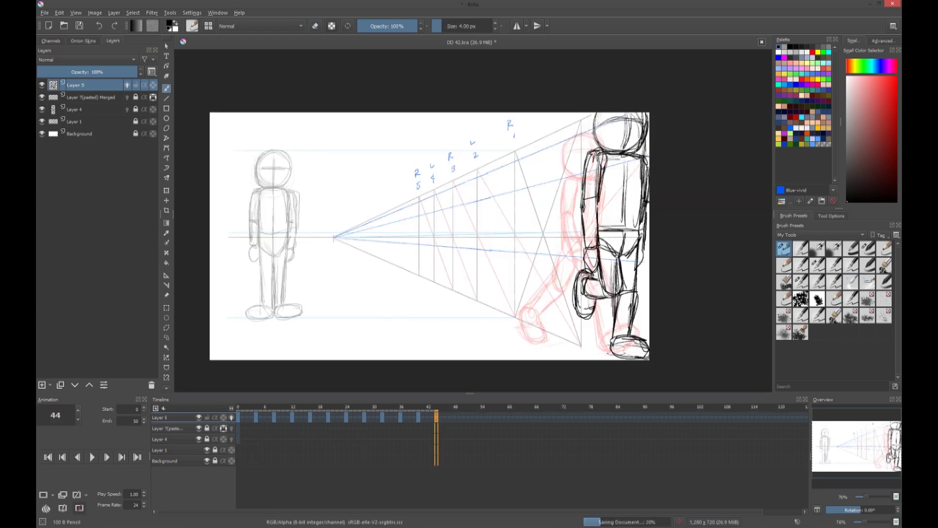
- Shift the selected keyframes later along the timeline and play back the stretched animation
{"action": "left_click_drag", "start_coordinate": [268, 418], "coordinate": [630, 419]}
{"action": "left_click", "coordinate": [545, 418]}
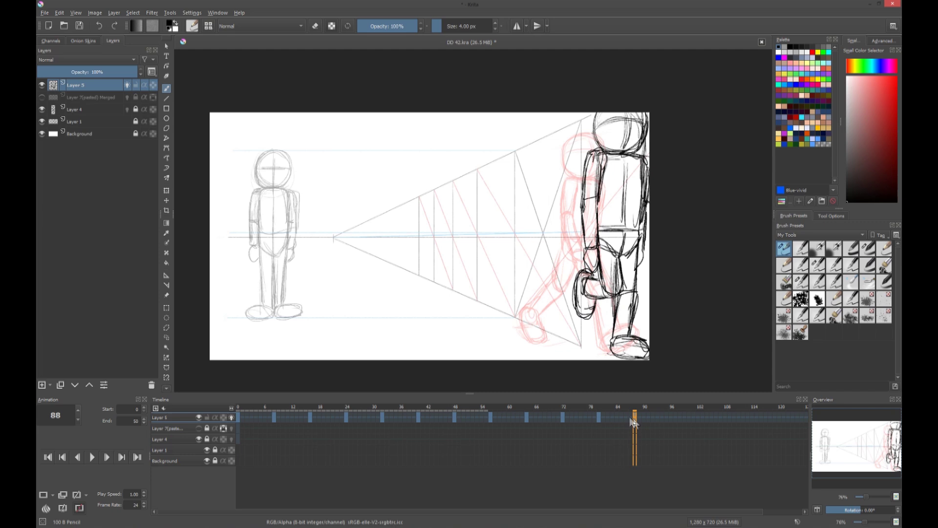
{"action": "type", "text": "88"}
{"action": "left_click", "coordinate": [92, 456]}
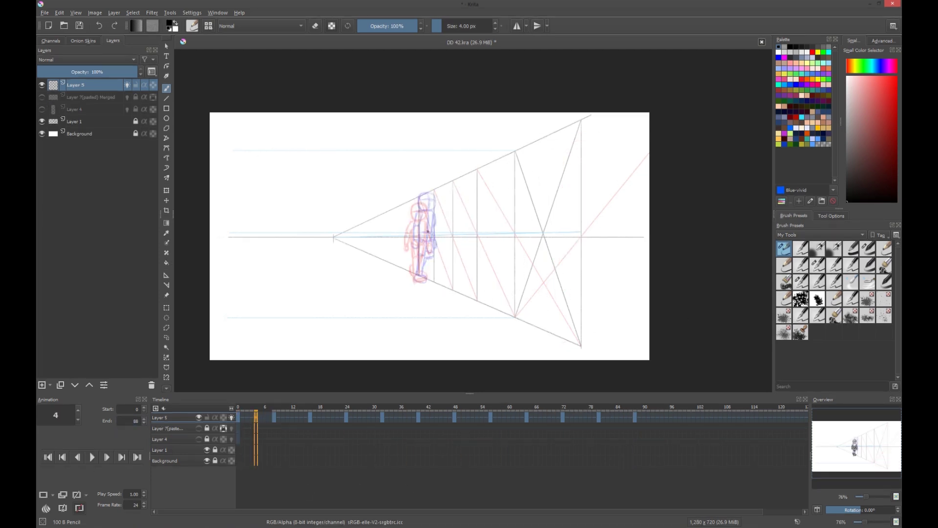
{"action": "scroll", "coordinate": [427, 232], "scroll_direction": "up", "scroll_amount": 4}
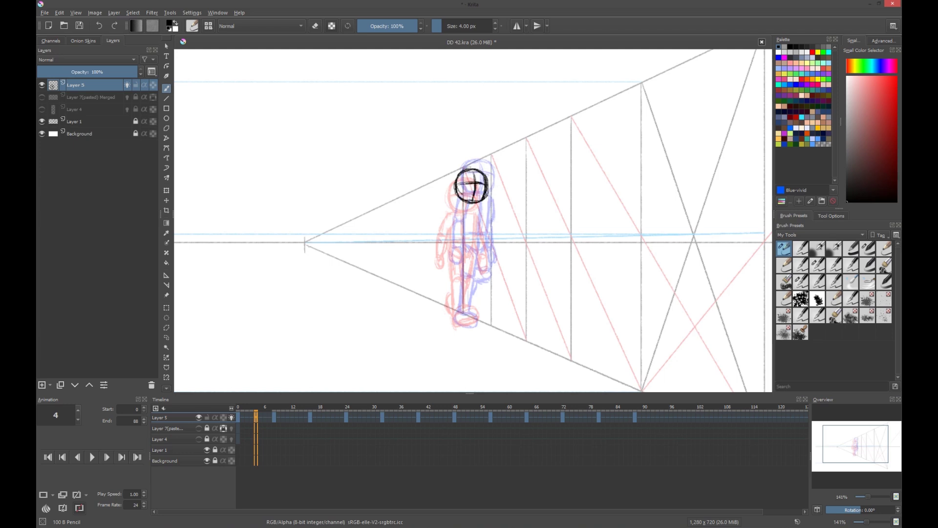
- Darken the frame 4 arm, then draw a black head, arm, torso and legs on frame 12
{"action": "left_click_drag", "start_coordinate": [462, 201], "coordinate": [447, 228]}
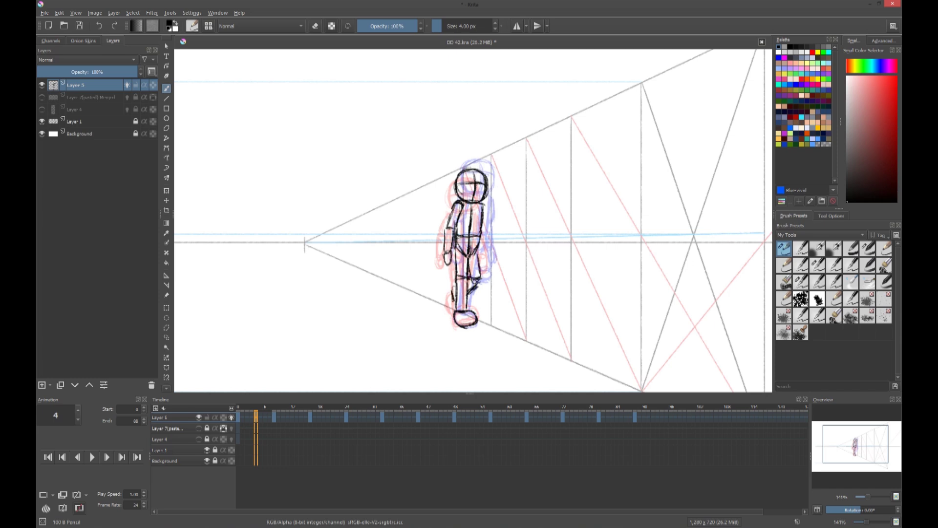
{"action": "key", "text": "Left"}
{"action": "key", "text": "Right"}
{"action": "key", "text": "Right"}
{"action": "key", "text": "Right"}
{"action": "key", "text": "Right"}
{"action": "key", "text": "Right"}
{"action": "key", "text": "Right"}
{"action": "key", "text": "Right"}
{"action": "left_click_drag", "start_coordinate": [486, 161], "coordinate": [503, 180]}
{"action": "mouse_move", "coordinate": [470, 198]}
{"action": "left_mouse_down"}
{"action": "mouse_move", "coordinate": [487, 265]}
{"action": "mouse_move", "coordinate": [489, 254]}
{"action": "mouse_move", "coordinate": [462, 325]}
{"action": "left_mouse_up"}
{"action": "left_click_drag", "start_coordinate": [491, 257], "coordinate": [493, 318]}
- Sketch the black head, torso, arm, legs and foot on frame 20
{"action": "key", "text": "space"}
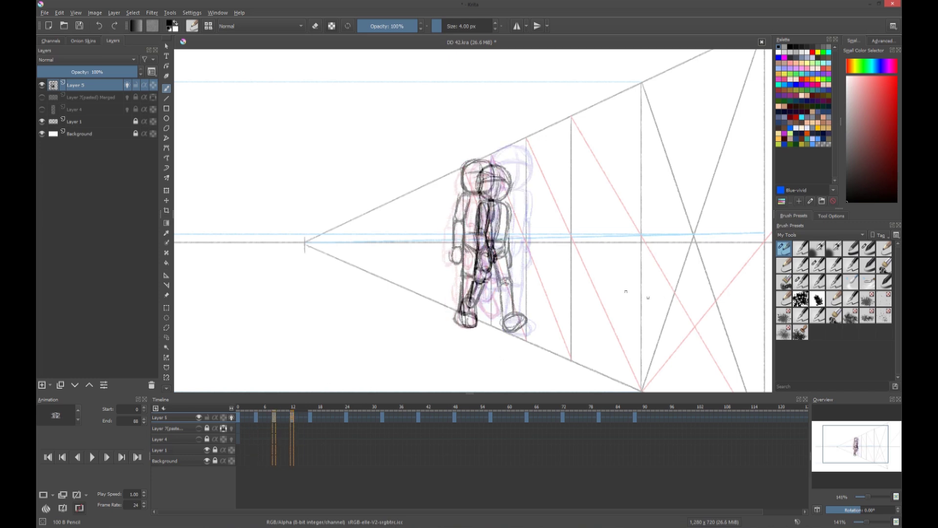
{"action": "key", "text": "space"}
{"action": "left_click_drag", "start_coordinate": [508, 155], "coordinate": [525, 172]}
{"action": "left_click_drag", "start_coordinate": [487, 192], "coordinate": [484, 268]}
{"action": "mouse_move", "coordinate": [513, 195]}
{"action": "left_mouse_down"}
{"action": "mouse_move", "coordinate": [508, 288]}
{"action": "mouse_move", "coordinate": [523, 332]}
{"action": "left_mouse_up"}
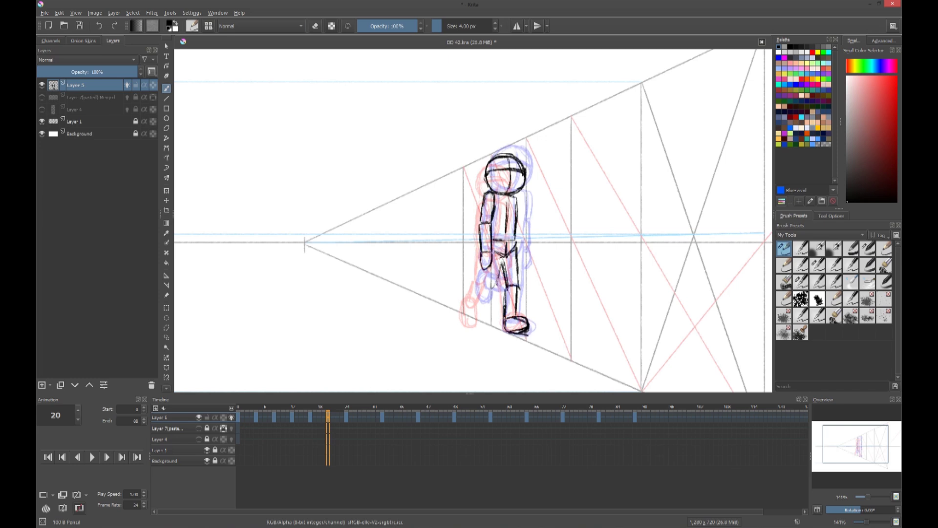
- Sketch the black head, head band, torso, arm and legs on frame 28
{"action": "key", "text": "period"}
- Draw the full black walker on frame 36, then start the head circle on frame 44
{"action": "key", "text": "period"}
{"action": "left_click_drag", "start_coordinate": [518, 147], "coordinate": [539, 171]}
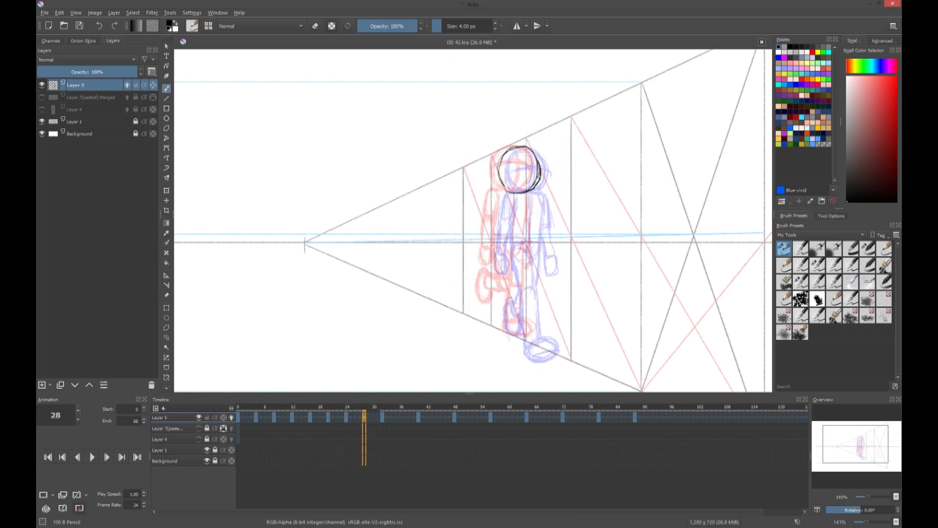
{"action": "scroll", "coordinate": [511, 374], "scroll_direction": "up", "scroll_amount": 1}
{"action": "left_click_drag", "start_coordinate": [494, 82], "coordinate": [549, 78]}
{"action": "left_click_drag", "start_coordinate": [505, 116], "coordinate": [479, 220]}
{"action": "mouse_move", "coordinate": [538, 118]}
{"action": "left_mouse_down"}
{"action": "mouse_move", "coordinate": [539, 181]}
{"action": "mouse_move", "coordinate": [530, 184]}
{"action": "mouse_move", "coordinate": [515, 322]}
{"action": "left_mouse_up"}
{"action": "scroll", "coordinate": [518, 196], "scroll_direction": "down", "scroll_amount": 1}
{"action": "key", "text": "period"}
{"action": "key", "text": "period"}
{"action": "left_click_drag", "start_coordinate": [525, 95], "coordinate": [523, 94]}
{"action": "left_click_drag", "start_coordinate": [508, 139], "coordinate": [494, 227]}
{"action": "key", "text": "e"}
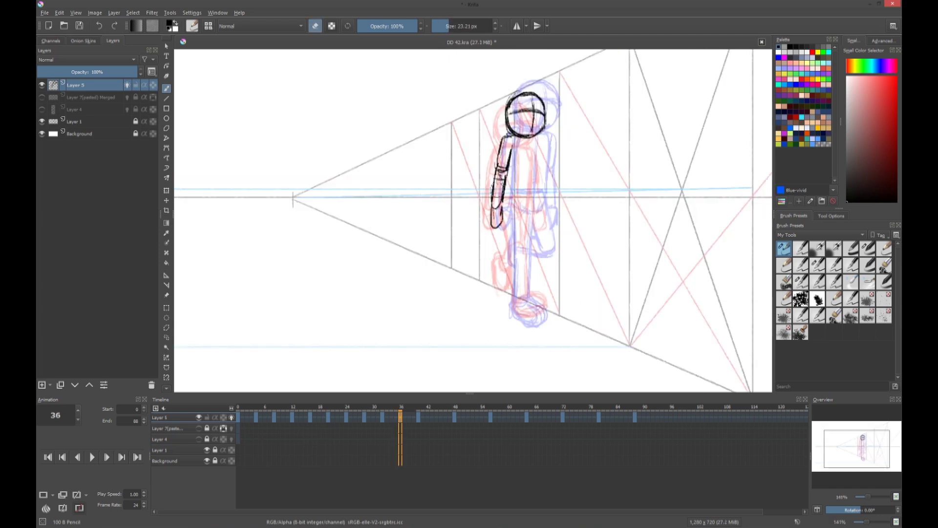
{"action": "key", "text": "e"}
{"action": "mouse_move", "coordinate": [511, 137]}
{"action": "left_mouse_down"}
{"action": "mouse_move", "coordinate": [508, 198]}
{"action": "mouse_move", "coordinate": [535, 213]}
{"action": "left_mouse_up"}
{"action": "mouse_move", "coordinate": [542, 137]}
{"action": "left_mouse_down"}
{"action": "mouse_move", "coordinate": [544, 212]}
{"action": "mouse_move", "coordinate": [513, 302]}
{"action": "left_mouse_up"}
{"action": "left_click_drag", "start_coordinate": [515, 298], "coordinate": [545, 318]}
{"action": "mouse_move", "coordinate": [538, 208]}
{"action": "left_mouse_down"}
{"action": "mouse_move", "coordinate": [530, 254]}
{"action": "mouse_move", "coordinate": [508, 281]}
{"action": "mouse_move", "coordinate": [525, 249]}
{"action": "left_mouse_up"}
{"action": "left_click_drag", "start_coordinate": [539, 198], "coordinate": [537, 230]}
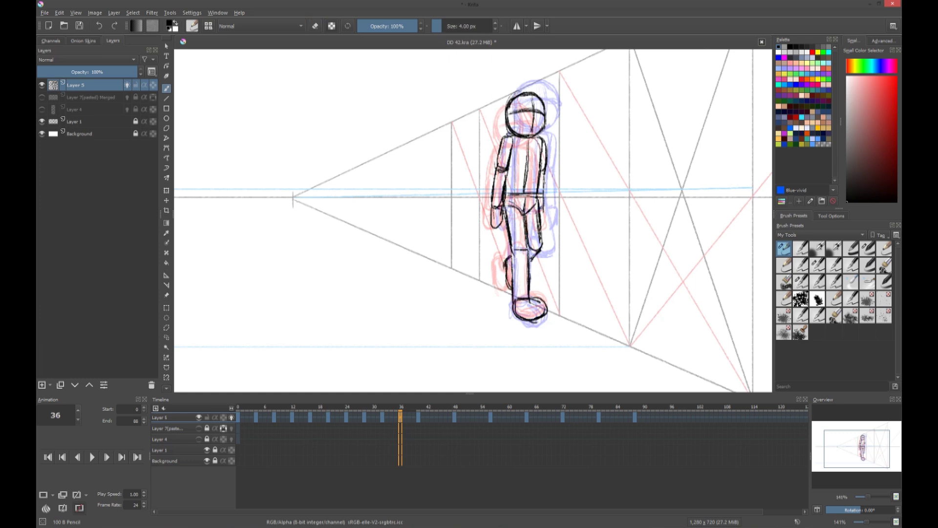
{"action": "key", "text": "period"}
{"action": "key", "text": "period"}
{"action": "left_click_drag", "start_coordinate": [525, 103], "coordinate": [523, 105]}
- Draw the black pose on frame 52, undoing stray hatch marks and redrawing the bent leg
{"action": "key", "text": "period"}
{"action": "key", "text": "period"}
{"action": "left_click_drag", "start_coordinate": [499, 244], "coordinate": [493, 266]}
{"action": "left_click_drag", "start_coordinate": [503, 159], "coordinate": [527, 229]}
{"action": "left_click_drag", "start_coordinate": [525, 196], "coordinate": [501, 230]}
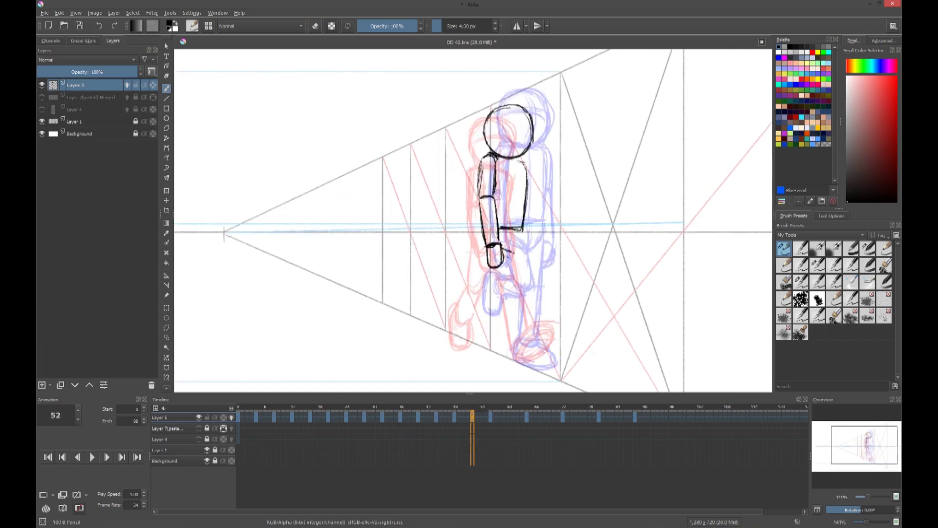
{"action": "left_click_drag", "start_coordinate": [508, 158], "coordinate": [523, 254]}
{"action": "left_click_drag", "start_coordinate": [515, 342], "coordinate": [552, 349]}
{"action": "left_click_drag", "start_coordinate": [511, 278], "coordinate": [513, 347]}
{"action": "mouse_move", "coordinate": [515, 235]}
{"action": "left_mouse_down"}
{"action": "mouse_move", "coordinate": [513, 289]}
{"action": "mouse_move", "coordinate": [533, 288]}
{"action": "left_mouse_up"}
{"action": "mouse_move", "coordinate": [489, 257]}
{"action": "left_mouse_down"}
{"action": "mouse_move", "coordinate": [481, 312]}
{"action": "mouse_move", "coordinate": [506, 308]}
{"action": "mouse_move", "coordinate": [476, 332]}
{"action": "left_mouse_up"}
{"action": "key", "text": "ctrl+z"}
{"action": "key", "text": "ctrl+z"}
{"action": "left_click_drag", "start_coordinate": [518, 293], "coordinate": [535, 344]}
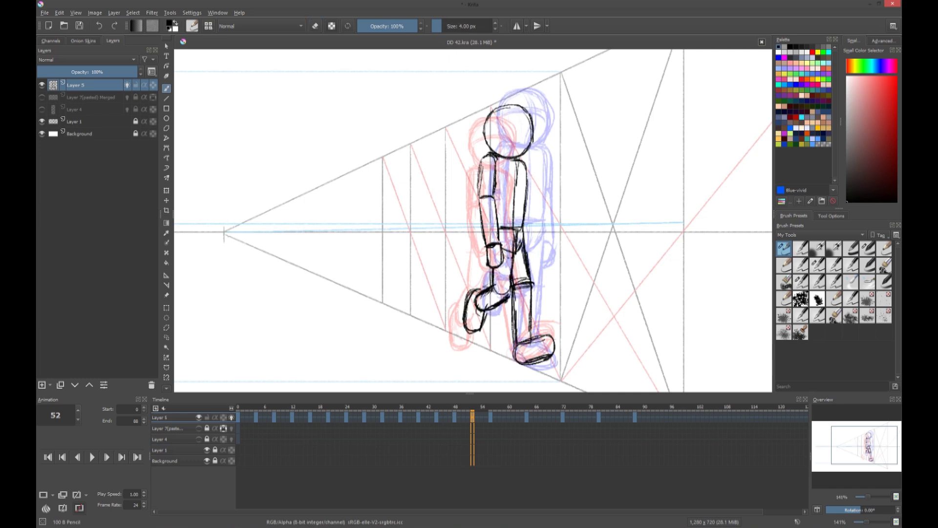
{"action": "left_click_drag", "start_coordinate": [513, 161], "coordinate": [538, 271]}
- Sketch the figure's body and legs on frame 60
{"action": "key", "text": "period"}
{"action": "key", "text": "period"}
{"action": "scroll", "coordinate": [535, 232], "scroll_direction": "down", "scroll_amount": 2}
{"action": "mouse_move", "coordinate": [488, 108]}
{"action": "left_mouse_down"}
{"action": "mouse_move", "coordinate": [530, 156]}
{"action": "mouse_move", "coordinate": [547, 281]}
{"action": "left_mouse_up"}
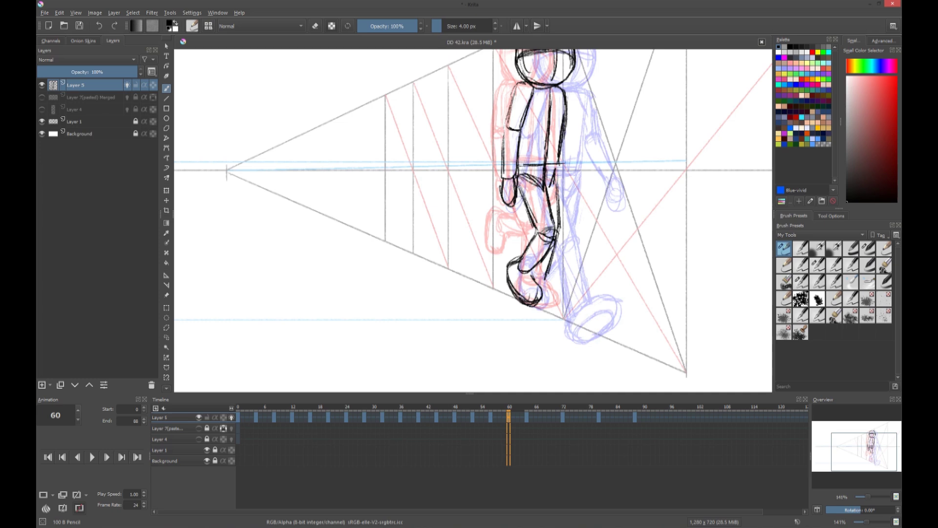
{"action": "left_click_drag", "start_coordinate": [535, 230], "coordinate": [557, 310]}
{"action": "left_click_drag", "start_coordinate": [552, 161], "coordinate": [557, 220]}
{"action": "left_click_drag", "start_coordinate": [525, 81], "coordinate": [559, 85]}
{"action": "scroll", "coordinate": [538, 195], "scroll_direction": "up", "scroll_amount": 1}
- Clear frame 68 and redraw its head with cross lines and torso
{"action": "left_click_drag", "start_coordinate": [579, 136], "coordinate": [582, 239]}
{"action": "key", "text": "period"}
{"action": "key", "text": "period"}
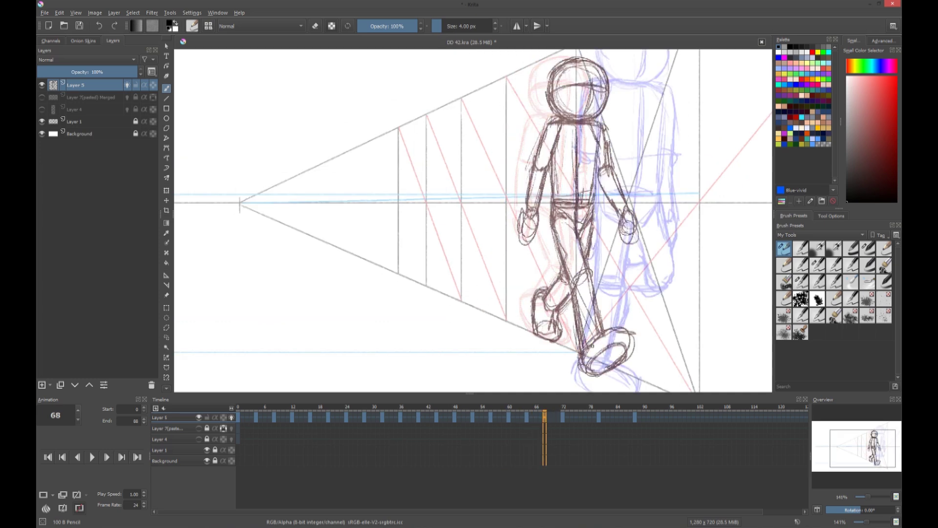
{"action": "key", "text": "Delete"}
{"action": "key", "text": "1"}
{"action": "left_click_drag", "start_coordinate": [537, 90], "coordinate": [560, 137]}
{"action": "left_click_drag", "start_coordinate": [516, 108], "coordinate": [562, 105]}
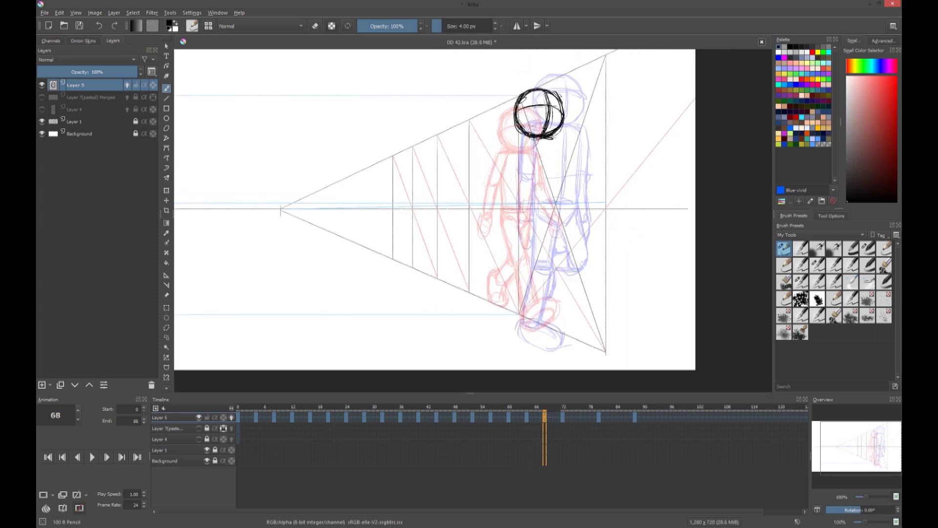
{"action": "left_click_drag", "start_coordinate": [508, 132], "coordinate": [552, 176]}
- Sketch and refine the walker on frame 76, then play back the animation to check motion
{"action": "key", "text": "period"}
{"action": "left_click_drag", "start_coordinate": [571, 141], "coordinate": [576, 222]}
{"action": "mouse_move", "coordinate": [547, 157]}
{"action": "left_mouse_down"}
{"action": "mouse_move", "coordinate": [543, 288]}
{"action": "mouse_move", "coordinate": [518, 363]}
{"action": "left_mouse_up"}
{"action": "mouse_move", "coordinate": [562, 220]}
{"action": "left_mouse_down"}
{"action": "mouse_move", "coordinate": [586, 289]}
{"action": "mouse_move", "coordinate": [552, 332]}
{"action": "mouse_move", "coordinate": [579, 349]}
{"action": "left_mouse_up"}
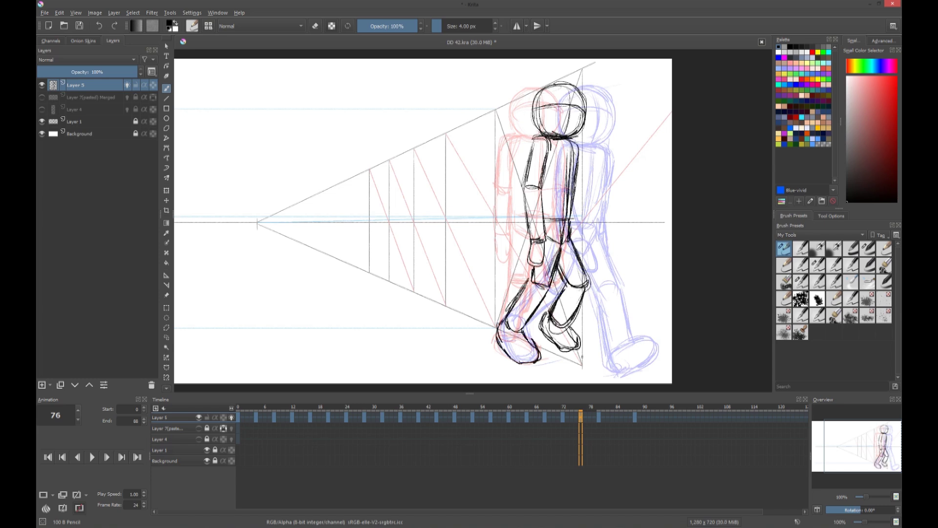
{"action": "left_click_drag", "start_coordinate": [543, 317], "coordinate": [581, 355]}
{"action": "left_click_drag", "start_coordinate": [522, 136], "coordinate": [537, 186]}
{"action": "left_click_drag", "start_coordinate": [527, 238], "coordinate": [542, 269]}
{"action": "left_click_drag", "start_coordinate": [577, 143], "coordinate": [579, 250]}
{"action": "left_click_drag", "start_coordinate": [545, 219], "coordinate": [568, 218]}
{"action": "key", "text": "space"}
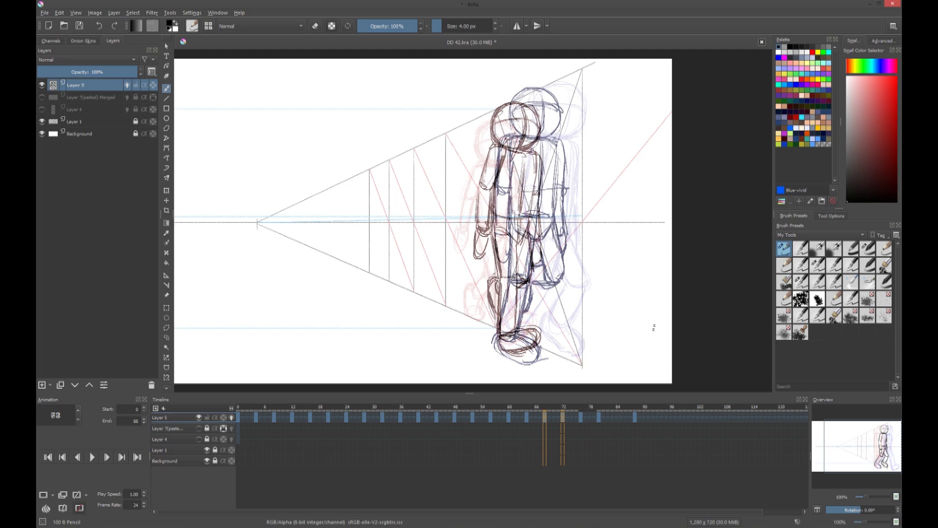
{"action": "key", "text": "space"}
- Draw the head, arm and torso with centre line on frame 84
{"action": "left_click", "coordinate": [617, 417]}
{"action": "mouse_move", "coordinate": [606, 62]}
{"action": "left_mouse_down"}
{"action": "mouse_move", "coordinate": [610, 127]}
{"action": "mouse_move", "coordinate": [592, 122]}
{"action": "mouse_move", "coordinate": [635, 127]}
{"action": "left_mouse_up"}
{"action": "mouse_move", "coordinate": [576, 124]}
{"action": "left_mouse_down"}
{"action": "mouse_move", "coordinate": [581, 237]}
{"action": "mouse_move", "coordinate": [593, 266]}
{"action": "left_mouse_up"}
{"action": "left_click_drag", "start_coordinate": [637, 137], "coordinate": [630, 220]}
{"action": "left_click_drag", "start_coordinate": [596, 218], "coordinate": [630, 221]}
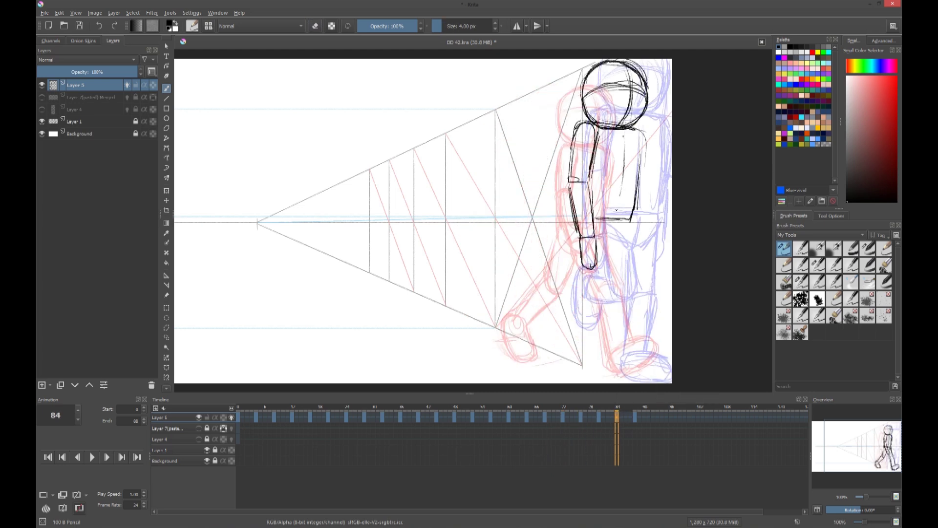
{"action": "left_click_drag", "start_coordinate": [641, 131], "coordinate": [635, 215]}
- Add the legs, knee and foot ovals, and right-side lines to the frame 84 figure
{"action": "mouse_move", "coordinate": [593, 237]}
{"action": "left_mouse_down"}
{"action": "mouse_move", "coordinate": [632, 251]}
{"action": "mouse_move", "coordinate": [616, 298]}
{"action": "mouse_move", "coordinate": [653, 374]}
{"action": "mouse_move", "coordinate": [670, 364]}
{"action": "left_mouse_up"}
{"action": "left_click_drag", "start_coordinate": [578, 249], "coordinate": [616, 300]}
{"action": "left_click_drag", "start_coordinate": [557, 288], "coordinate": [542, 342]}
{"action": "left_click_drag", "start_coordinate": [549, 310], "coordinate": [599, 289]}
{"action": "left_click_drag", "start_coordinate": [635, 325], "coordinate": [615, 374]}
{"action": "left_click_drag", "start_coordinate": [643, 131], "coordinate": [645, 195]}
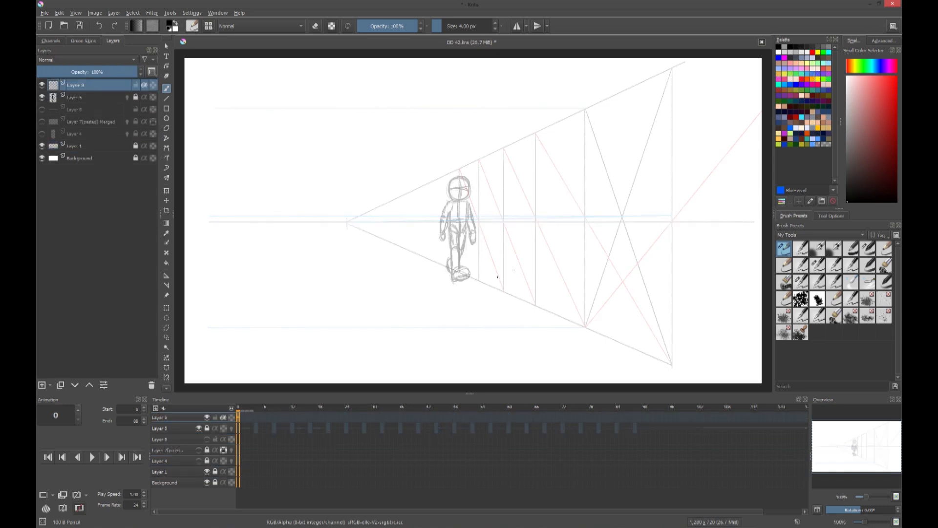
- Ink frame 0's walker: head with cross lines, arms, torso, shorts, leg and foot
{"action": "scroll", "coordinate": [462, 215], "scroll_direction": "up", "scroll_amount": 3}
{"action": "mouse_move", "coordinate": [454, 139]}
{"action": "left_mouse_down"}
{"action": "mouse_move", "coordinate": [453, 184]}
{"action": "mouse_move", "coordinate": [476, 161]}
{"action": "left_mouse_up"}
{"action": "mouse_move", "coordinate": [440, 186]}
{"action": "left_mouse_down"}
{"action": "mouse_move", "coordinate": [420, 217]}
{"action": "mouse_move", "coordinate": [417, 264]}
{"action": "left_mouse_up"}
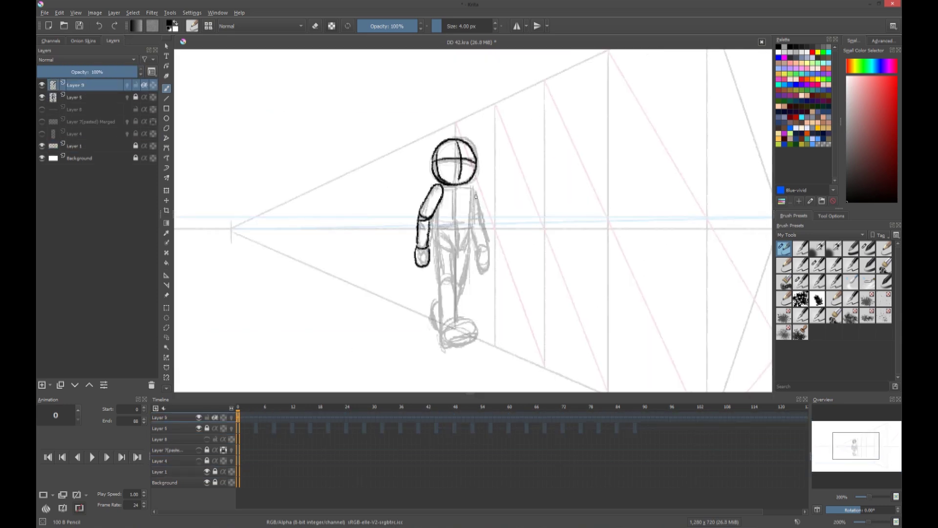
{"action": "left_click_drag", "start_coordinate": [473, 188], "coordinate": [488, 249]}
{"action": "mouse_move", "coordinate": [437, 225]}
{"action": "left_mouse_down"}
{"action": "mouse_move", "coordinate": [466, 224]}
{"action": "mouse_move", "coordinate": [454, 250]}
{"action": "left_mouse_up"}
{"action": "left_click_drag", "start_coordinate": [442, 254], "coordinate": [446, 344]}
{"action": "left_click_drag", "start_coordinate": [467, 275], "coordinate": [456, 286]}
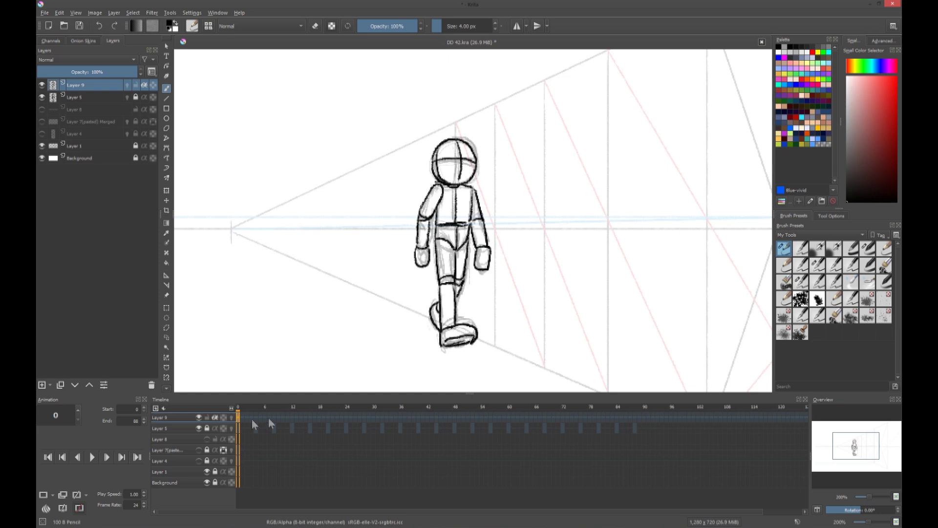
- On frame 8, show onion skins and ink the head, back, arm, torso, legs and feet
{"action": "key", "text": "Right"}
{"action": "key", "text": "Right"}
{"action": "key", "text": "Right"}
{"action": "key", "text": "Right"}
{"action": "key", "text": "Right"}
{"action": "key", "text": "Right"}
{"action": "left_click", "coordinate": [232, 417]}
{"action": "left_click_drag", "start_coordinate": [460, 162], "coordinate": [484, 159]}
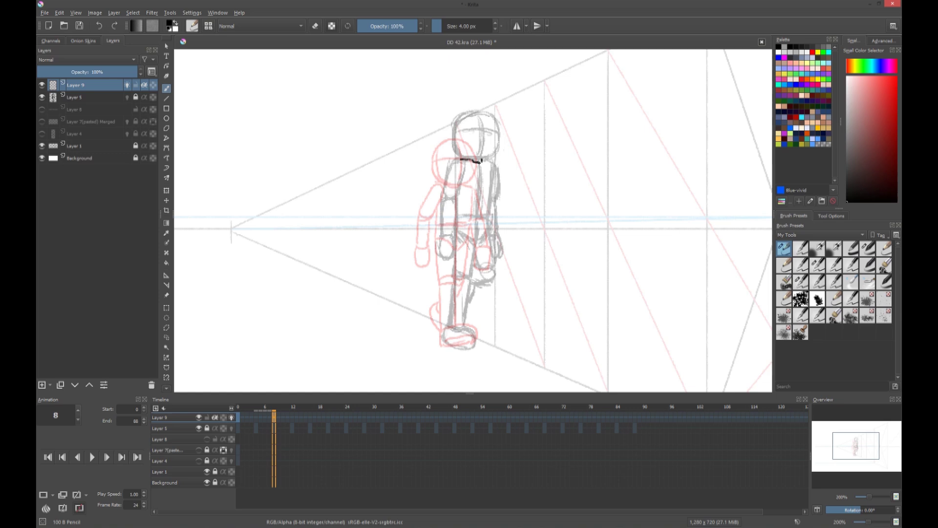
{"action": "mouse_move", "coordinate": [475, 113]}
{"action": "left_mouse_down"}
{"action": "mouse_move", "coordinate": [498, 147]}
{"action": "mouse_move", "coordinate": [499, 128]}
{"action": "mouse_move", "coordinate": [481, 155]}
{"action": "left_mouse_up"}
{"action": "mouse_move", "coordinate": [462, 160]}
{"action": "left_mouse_down"}
{"action": "mouse_move", "coordinate": [442, 200]}
{"action": "mouse_move", "coordinate": [441, 234]}
{"action": "left_mouse_up"}
{"action": "left_click_drag", "start_coordinate": [455, 200], "coordinate": [451, 250]}
{"action": "left_click_drag", "start_coordinate": [441, 237], "coordinate": [447, 259]}
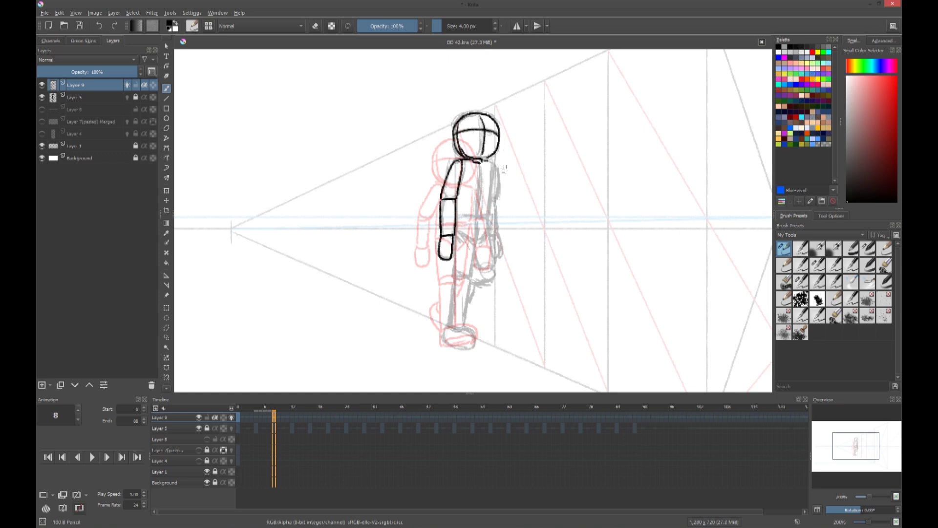
{"action": "left_click_drag", "start_coordinate": [492, 167], "coordinate": [487, 220]}
{"action": "mouse_move", "coordinate": [456, 218]}
{"action": "left_mouse_down"}
{"action": "mouse_move", "coordinate": [479, 244]}
{"action": "mouse_move", "coordinate": [452, 271]}
{"action": "mouse_move", "coordinate": [457, 283]}
{"action": "left_mouse_up"}
{"action": "mouse_move", "coordinate": [464, 276]}
{"action": "left_mouse_down"}
{"action": "mouse_move", "coordinate": [447, 332]}
{"action": "mouse_move", "coordinate": [474, 337]}
{"action": "left_mouse_up"}
{"action": "left_click_drag", "start_coordinate": [491, 224], "coordinate": [476, 279]}
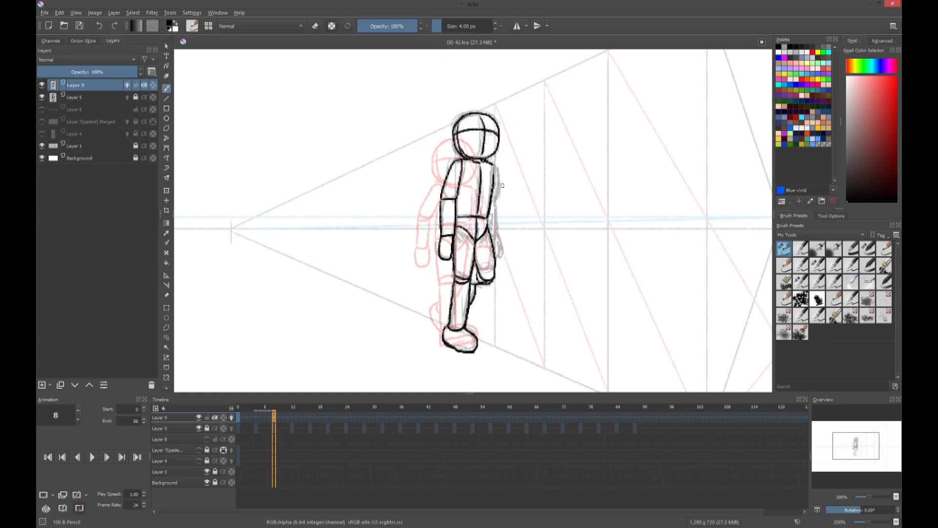
{"action": "left_click_drag", "start_coordinate": [502, 185], "coordinate": [499, 260]}
- Ink the frame 16 walker's arm, shoulder, chest, both legs, torso and visored head
{"action": "left_click", "coordinate": [310, 417]}
{"action": "left_click_drag", "start_coordinate": [486, 171], "coordinate": [472, 211]}
{"action": "left_click_drag", "start_coordinate": [472, 211], "coordinate": [489, 271]}
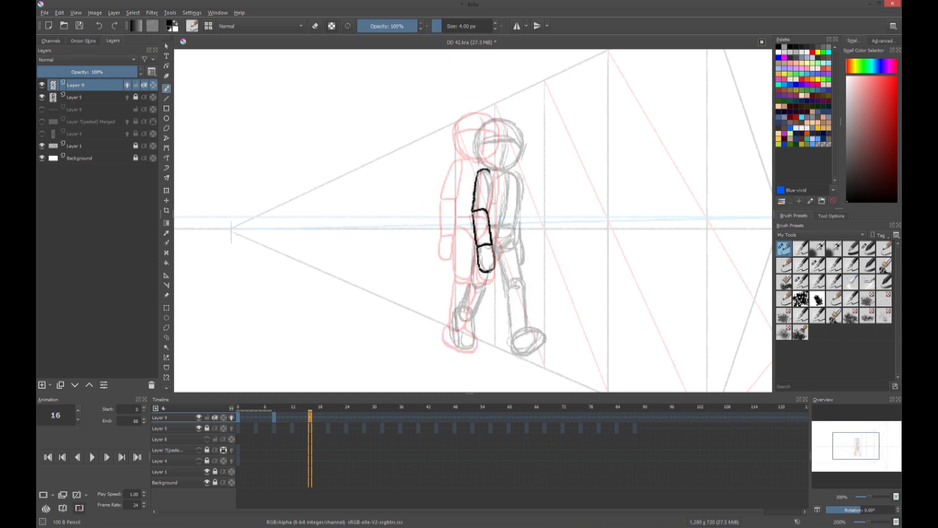
{"action": "mouse_move", "coordinate": [487, 169]}
{"action": "left_mouse_down"}
{"action": "mouse_move", "coordinate": [518, 185]}
{"action": "mouse_move", "coordinate": [503, 224]}
{"action": "left_mouse_up"}
{"action": "left_click_drag", "start_coordinate": [517, 177], "coordinate": [520, 205]}
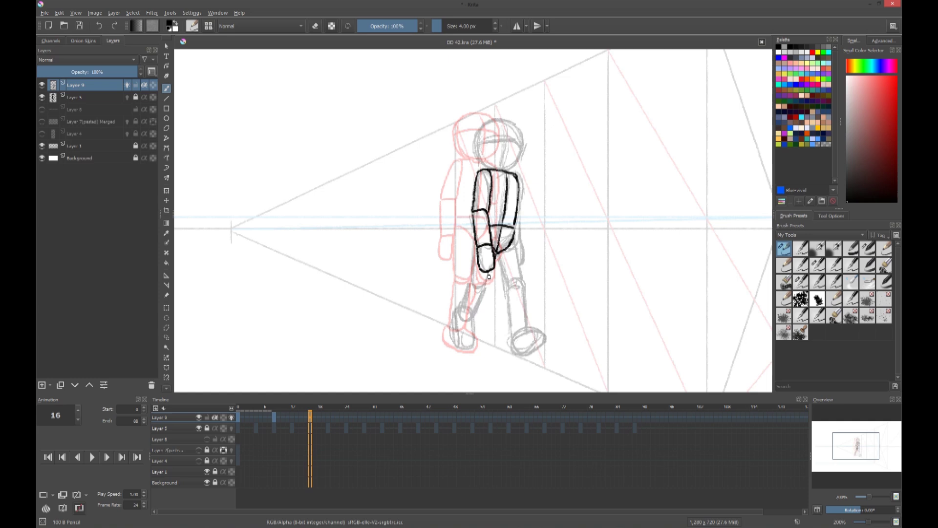
{"action": "left_click_drag", "start_coordinate": [489, 275], "coordinate": [470, 292]}
{"action": "mouse_move", "coordinate": [474, 247]}
{"action": "left_mouse_down"}
{"action": "mouse_move", "coordinate": [459, 306]}
{"action": "mouse_move", "coordinate": [471, 351]}
{"action": "left_mouse_up"}
{"action": "mouse_move", "coordinate": [508, 285]}
{"action": "left_mouse_down"}
{"action": "mouse_move", "coordinate": [526, 288]}
{"action": "mouse_move", "coordinate": [511, 338]}
{"action": "left_mouse_up"}
{"action": "mouse_move", "coordinate": [525, 286]}
{"action": "left_mouse_down"}
{"action": "mouse_move", "coordinate": [527, 326]}
{"action": "mouse_move", "coordinate": [546, 337]}
{"action": "mouse_move", "coordinate": [545, 350]}
{"action": "left_mouse_up"}
{"action": "left_click_drag", "start_coordinate": [518, 174], "coordinate": [521, 250]}
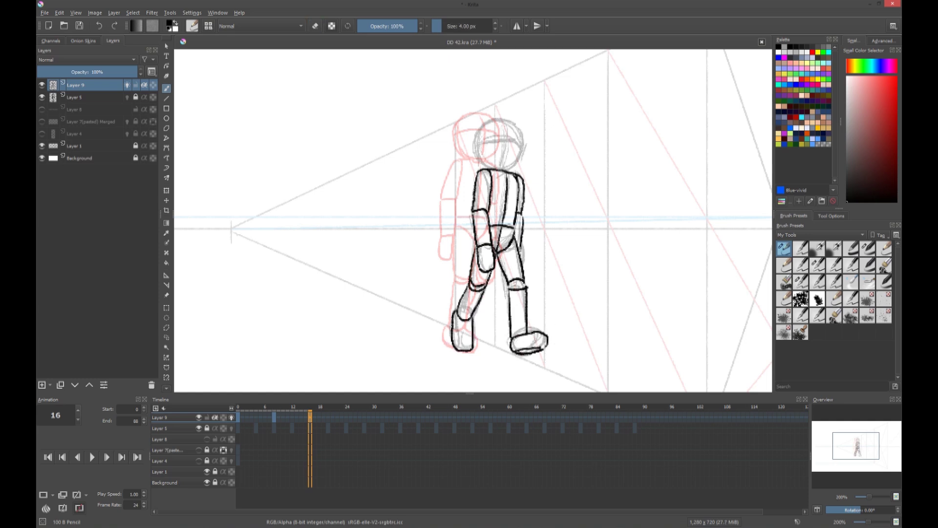
{"action": "mouse_move", "coordinate": [508, 120]}
{"action": "left_mouse_down"}
{"action": "mouse_move", "coordinate": [489, 166]}
{"action": "mouse_move", "coordinate": [528, 141]}
{"action": "left_mouse_up"}
- Start frame 24 by inking the head outline, visor line and upper torso strokes
{"action": "left_click", "coordinate": [347, 418]}
{"action": "mouse_move", "coordinate": [525, 91]}
{"action": "left_mouse_down"}
{"action": "mouse_move", "coordinate": [518, 151]}
{"action": "mouse_move", "coordinate": [553, 136]}
{"action": "mouse_move", "coordinate": [517, 155]}
{"action": "mouse_move", "coordinate": [535, 147]}
{"action": "left_mouse_up"}
{"action": "mouse_move", "coordinate": [496, 118]}
{"action": "left_mouse_down"}
{"action": "mouse_move", "coordinate": [525, 111]}
{"action": "mouse_move", "coordinate": [493, 146]}
{"action": "left_mouse_up"}
{"action": "left_click_drag", "start_coordinate": [514, 132], "coordinate": [502, 193]}
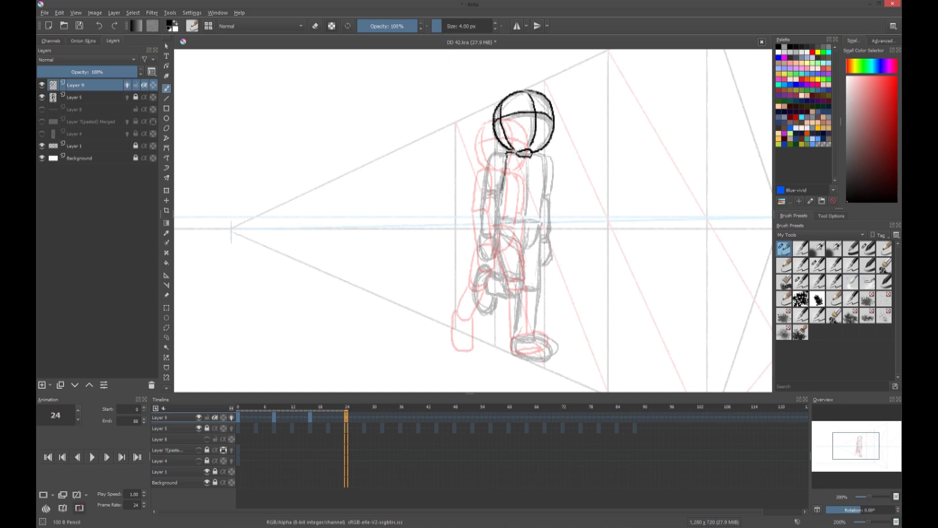
{"action": "mouse_move", "coordinate": [534, 102]}
{"action": "left_mouse_down"}
{"action": "mouse_move", "coordinate": [561, 114]}
{"action": "mouse_move", "coordinate": [508, 196]}
{"action": "left_mouse_up"}
- Ink frame 56's left arm and hand, waist, torso sides and right arm
{"action": "scroll", "coordinate": [508, 188], "scroll_direction": "up", "scroll_amount": 2}
{"action": "left_click_drag", "start_coordinate": [537, 128], "coordinate": [530, 193]}
{"action": "mouse_move", "coordinate": [508, 200]}
{"action": "left_mouse_down"}
{"action": "mouse_move", "coordinate": [513, 261]}
{"action": "mouse_move", "coordinate": [537, 274]}
{"action": "left_mouse_up"}
{"action": "left_click_drag", "start_coordinate": [531, 237], "coordinate": [580, 235]}
{"action": "left_click_drag", "start_coordinate": [569, 125], "coordinate": [580, 237]}
{"action": "mouse_move", "coordinate": [565, 132]}
{"action": "left_mouse_down"}
{"action": "mouse_move", "coordinate": [557, 236]}
{"action": "mouse_move", "coordinate": [596, 259]}
{"action": "left_mouse_up"}
{"action": "mouse_move", "coordinate": [532, 255]}
{"action": "left_mouse_down"}
{"action": "mouse_move", "coordinate": [560, 276]}
{"action": "mouse_move", "coordinate": [545, 336]}
{"action": "mouse_move", "coordinate": [511, 306]}
{"action": "mouse_move", "coordinate": [522, 301]}
{"action": "left_mouse_up"}
- Ink frame 56's leg and knee outlines, shoe, lower leg and a torso line
{"action": "scroll", "coordinate": [523, 303], "scroll_direction": "down", "scroll_amount": 3}
{"action": "left_click_drag", "start_coordinate": [543, 163], "coordinate": [559, 269]}
{"action": "left_click_drag", "start_coordinate": [557, 245], "coordinate": [525, 322]}
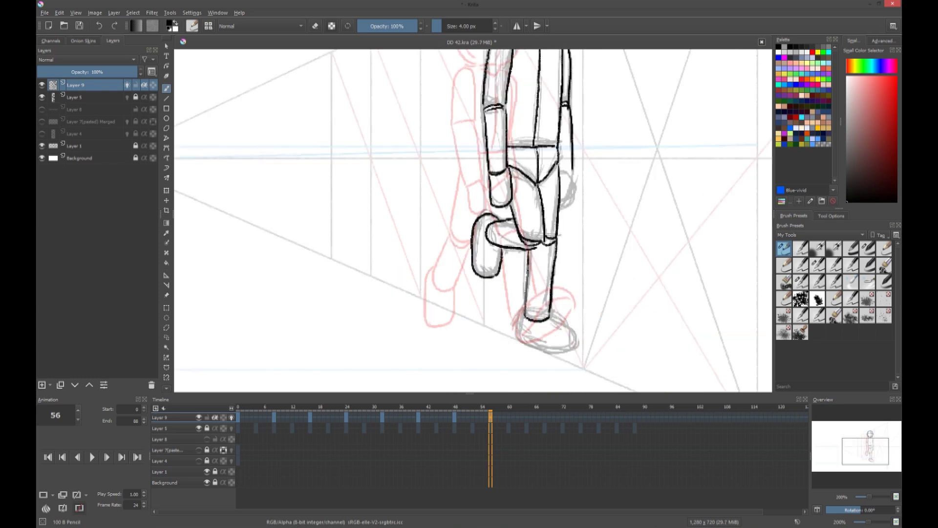
{"action": "left_click_drag", "start_coordinate": [527, 266], "coordinate": [525, 318]}
{"action": "mouse_move", "coordinate": [550, 317]}
{"action": "left_mouse_down"}
{"action": "mouse_move", "coordinate": [576, 337]}
{"action": "mouse_move", "coordinate": [576, 349]}
{"action": "left_mouse_up"}
{"action": "left_click_drag", "start_coordinate": [562, 171], "coordinate": [572, 208]}
{"action": "scroll", "coordinate": [653, 298], "scroll_direction": "down", "scroll_amount": 3}
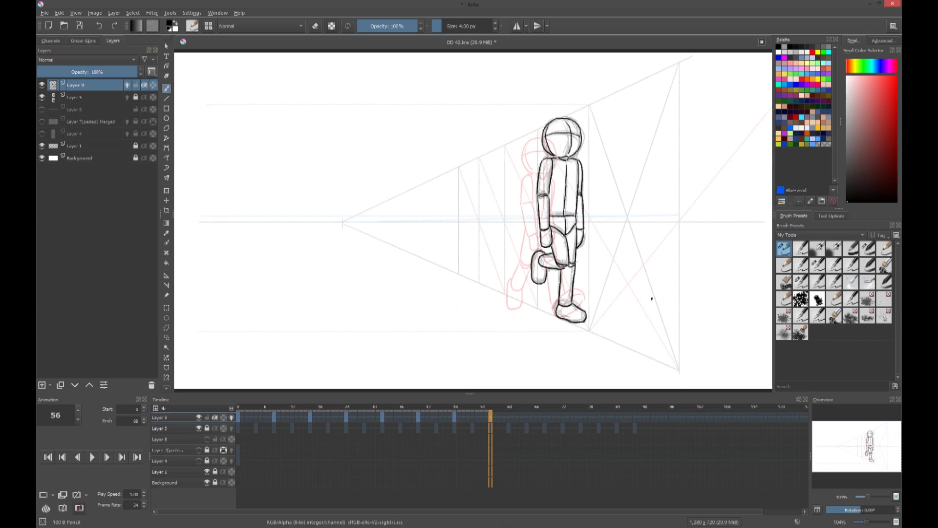
- On frame 64, zoom in and ink the left arm, head side and torso outlines
{"action": "key", "text": "period"}
{"action": "key", "text": "plus"}
{"action": "key", "text": "plus"}
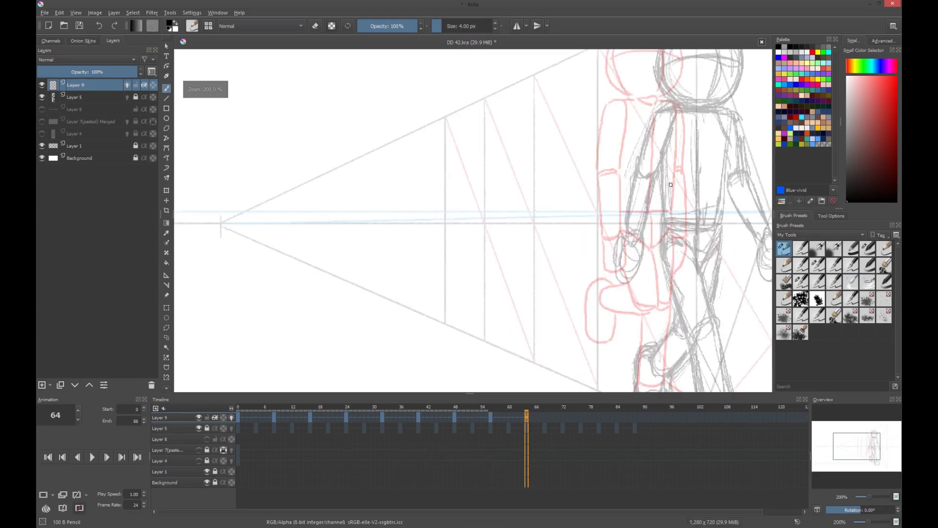
{"action": "left_click_drag", "start_coordinate": [671, 185], "coordinate": [515, 243]}
{"action": "left_click_drag", "start_coordinate": [519, 197], "coordinate": [482, 239]}
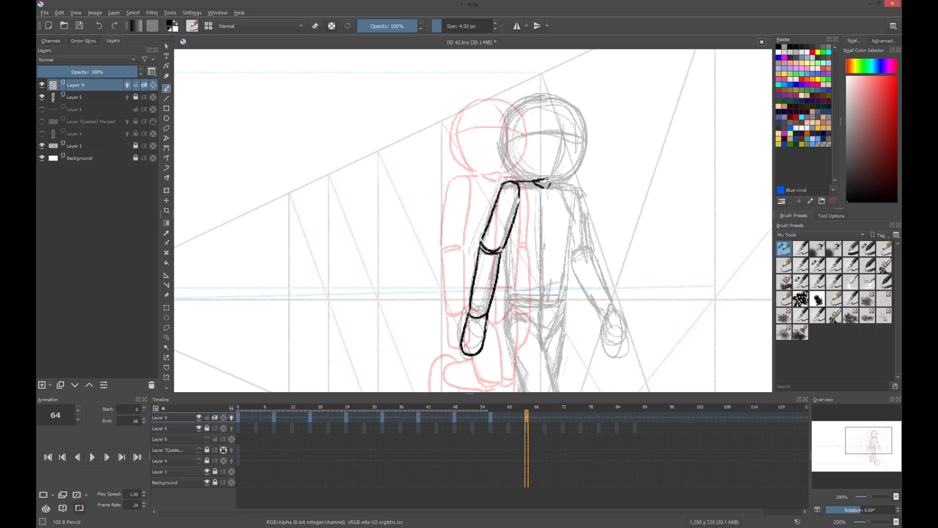
{"action": "left_click_drag", "start_coordinate": [546, 179], "coordinate": [521, 111]}
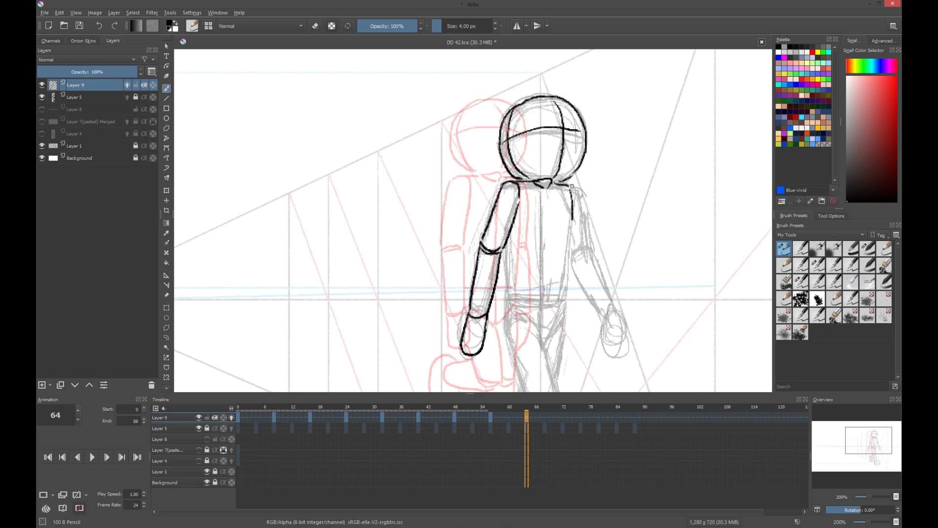
{"action": "left_click_drag", "start_coordinate": [586, 215], "coordinate": [591, 248]}
{"action": "left_click_drag", "start_coordinate": [573, 221], "coordinate": [566, 296]}
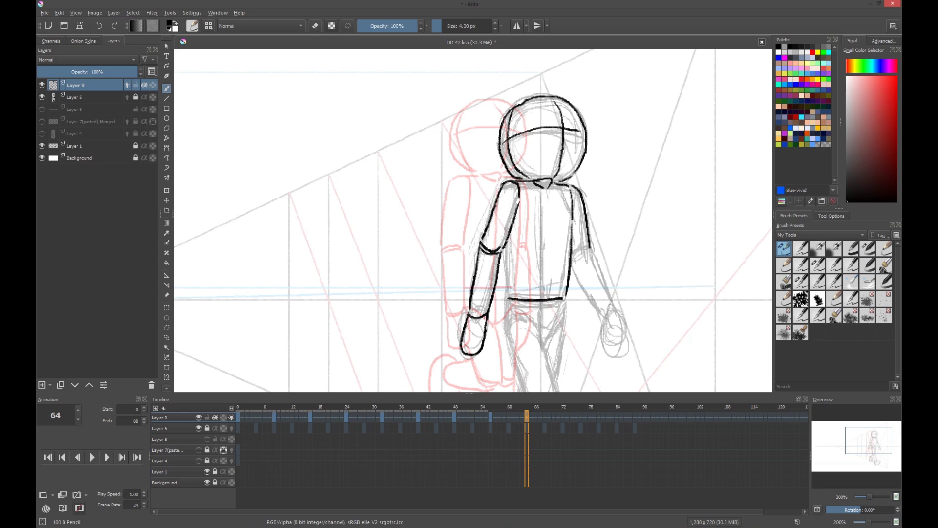